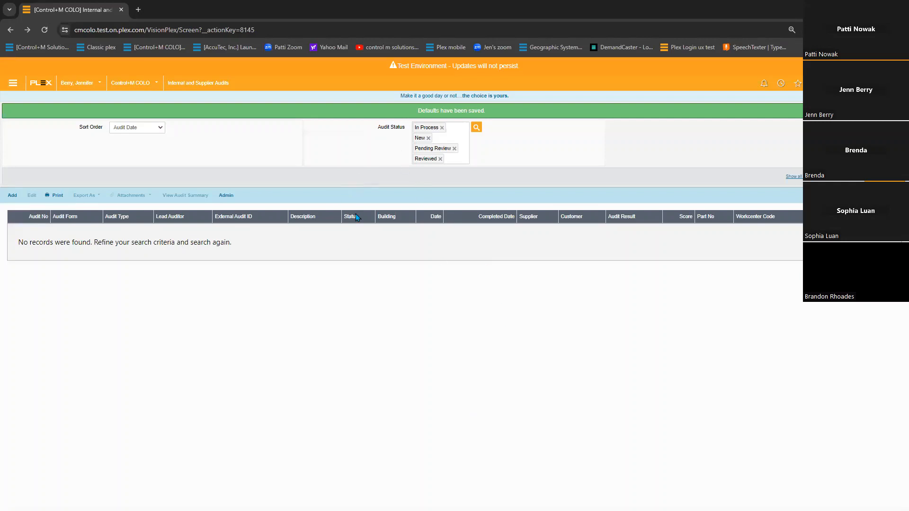
- Open the Approved Supplier Audit form from the audit administration and examine its elements, element results and audit results
{"action": "mouse_move", "coordinate": [243, 86]}
{"action": "left_mouse_down"}
{"action": "mouse_move", "coordinate": [210, 83]}
{"action": "mouse_move", "coordinate": [229, 83]}
{"action": "left_mouse_up"}
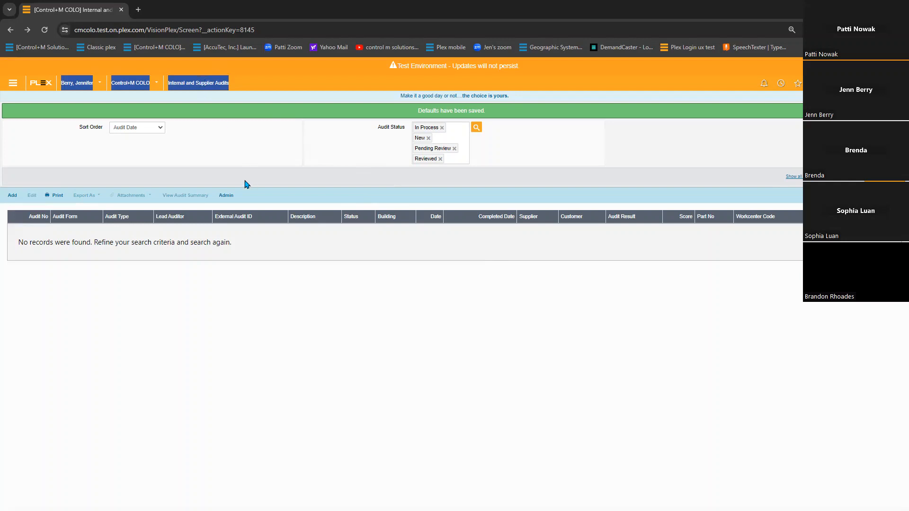
{"action": "left_click", "coordinate": [226, 200]}
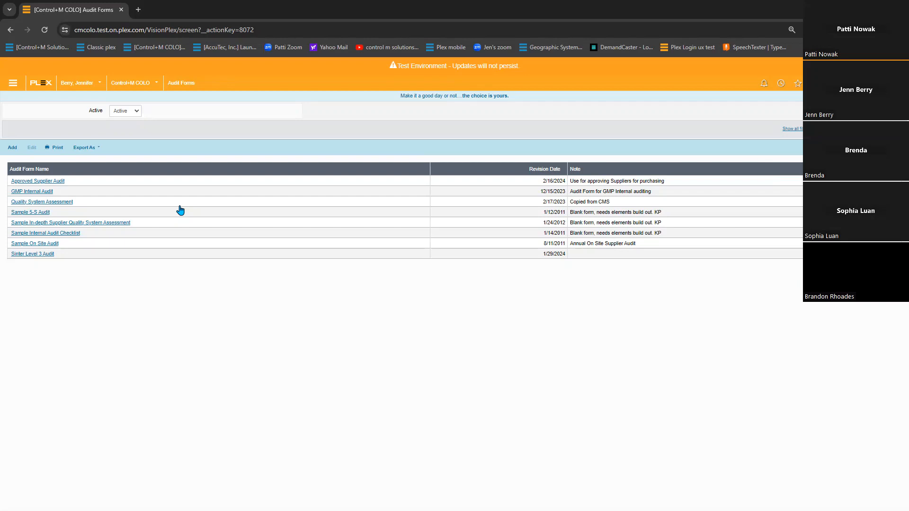
{"action": "left_click", "coordinate": [36, 182]}
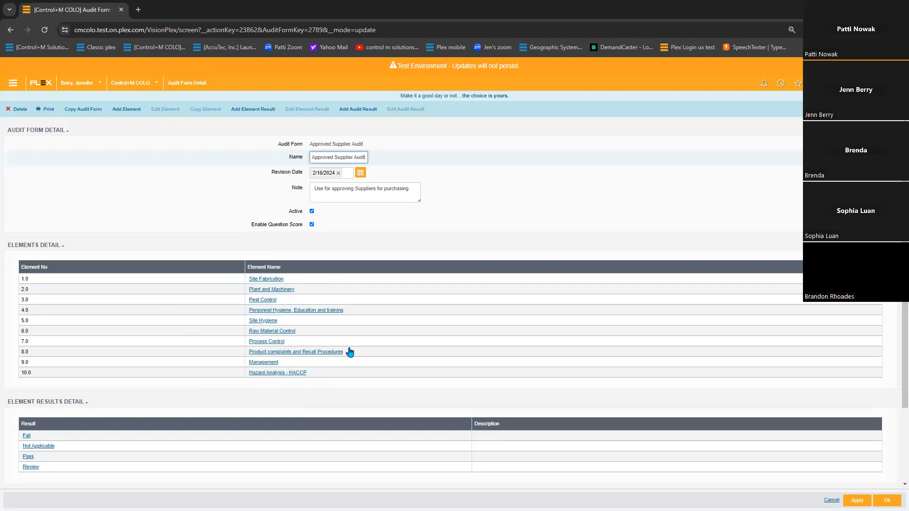
{"action": "scroll", "coordinate": [344, 374], "scroll_direction": "down", "scroll_amount": 2}
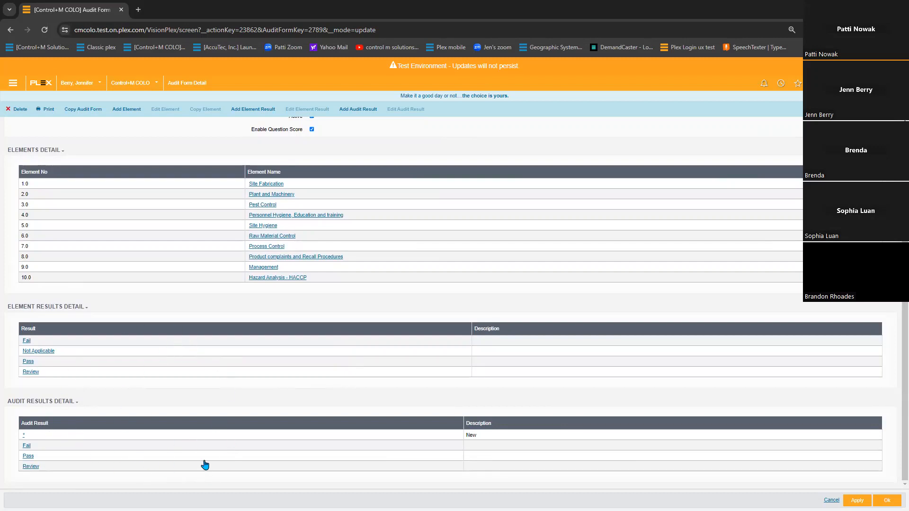
{"action": "scroll", "coordinate": [336, 436], "scroll_direction": "up", "scroll_amount": 2}
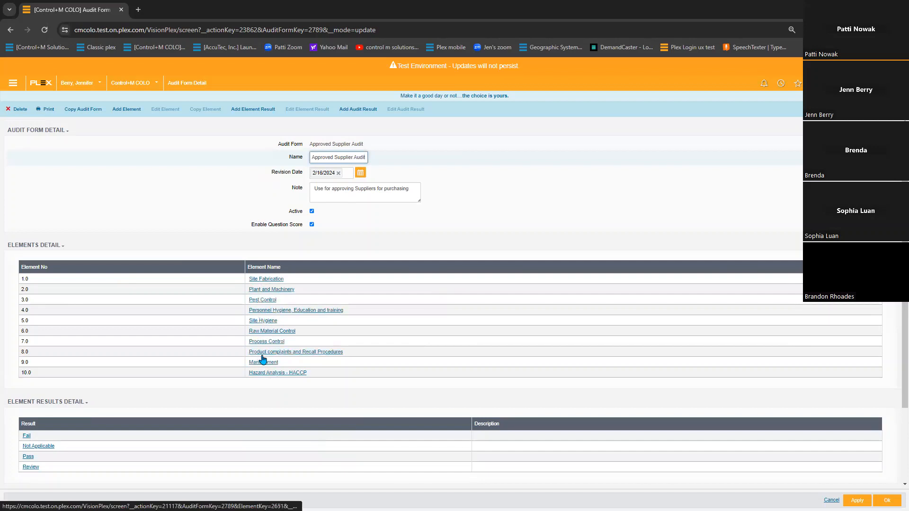
- Examine the questions in section A of the form's Site Fabrication element, then return to the Internal and Supplier Audits list
{"action": "left_click", "coordinate": [258, 279]}
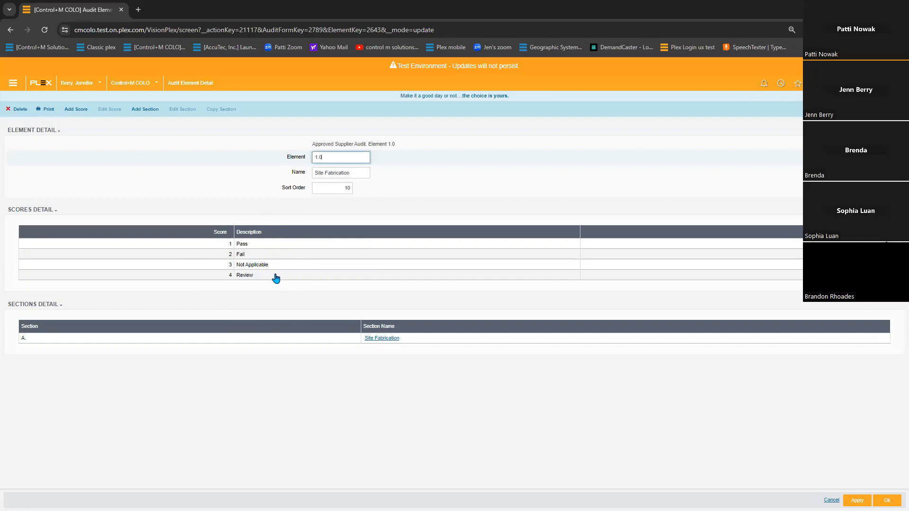
{"action": "left_click", "coordinate": [382, 338]}
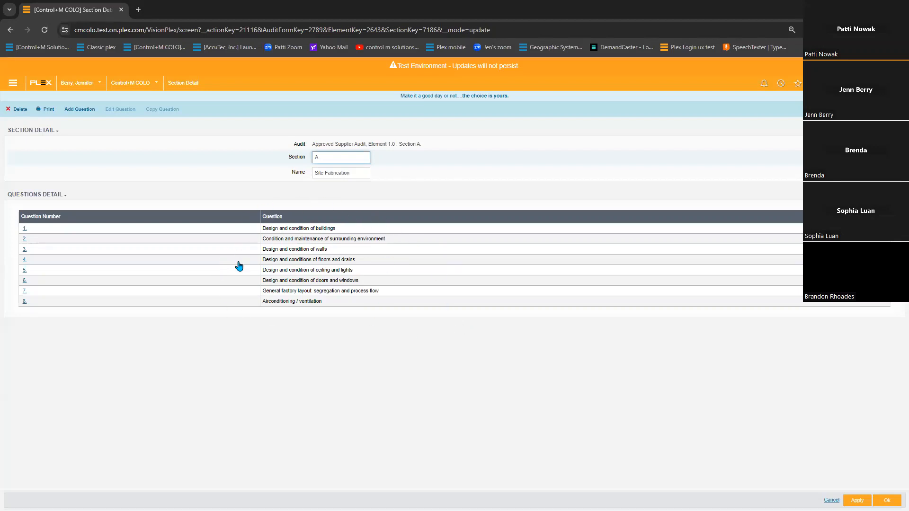
{"action": "left_click", "coordinate": [361, 157]}
{"action": "mouse_move", "coordinate": [395, 141]}
{"action": "left_mouse_down"}
{"action": "mouse_move", "coordinate": [369, 141]}
{"action": "mouse_move", "coordinate": [409, 144]}
{"action": "mouse_move", "coordinate": [400, 143]}
{"action": "left_mouse_up"}
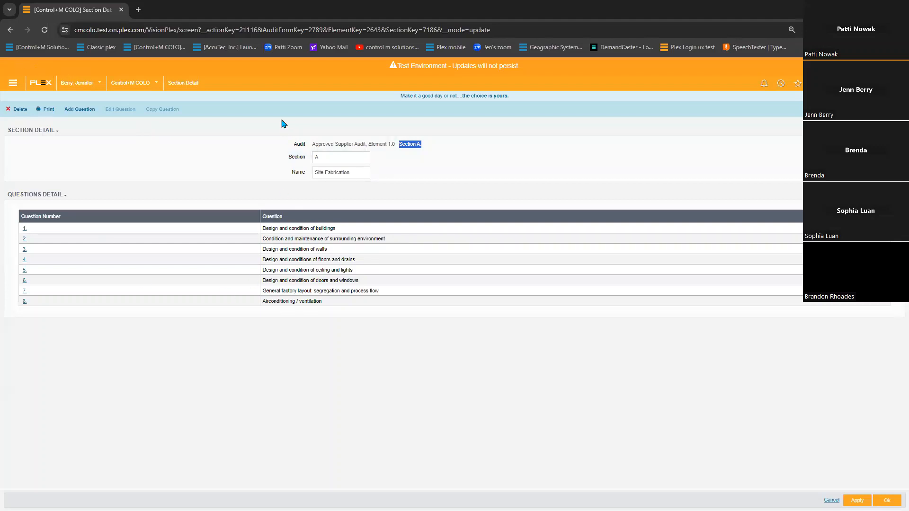
{"action": "left_click", "coordinate": [10, 30]}
{"action": "left_click", "coordinate": [10, 32]}
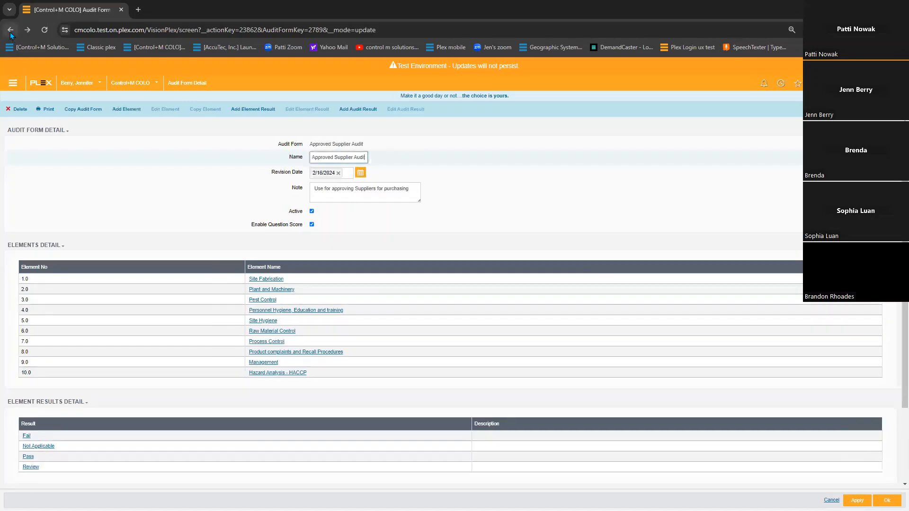
{"action": "left_click", "coordinate": [10, 32]}
{"action": "left_click", "coordinate": [11, 32]}
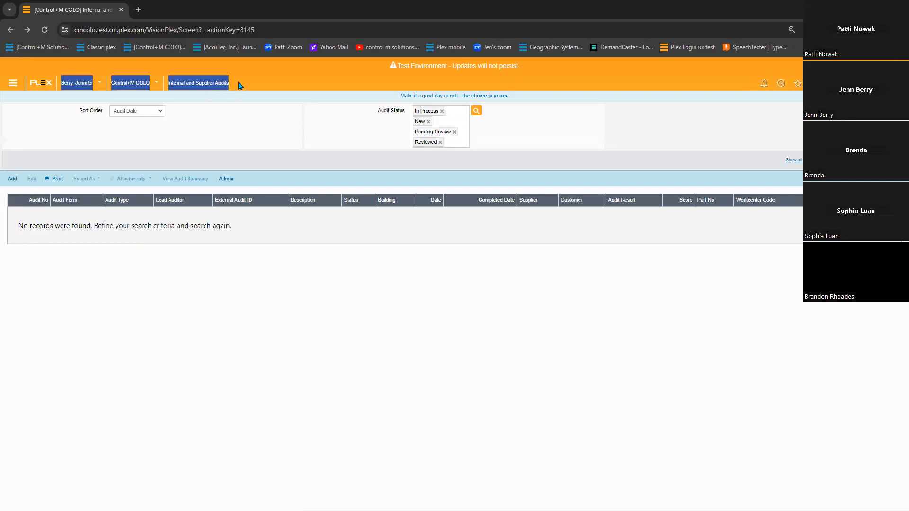
- Add a new audit with the description "Ace Approval Audit"
{"action": "left_click", "coordinate": [13, 179]}
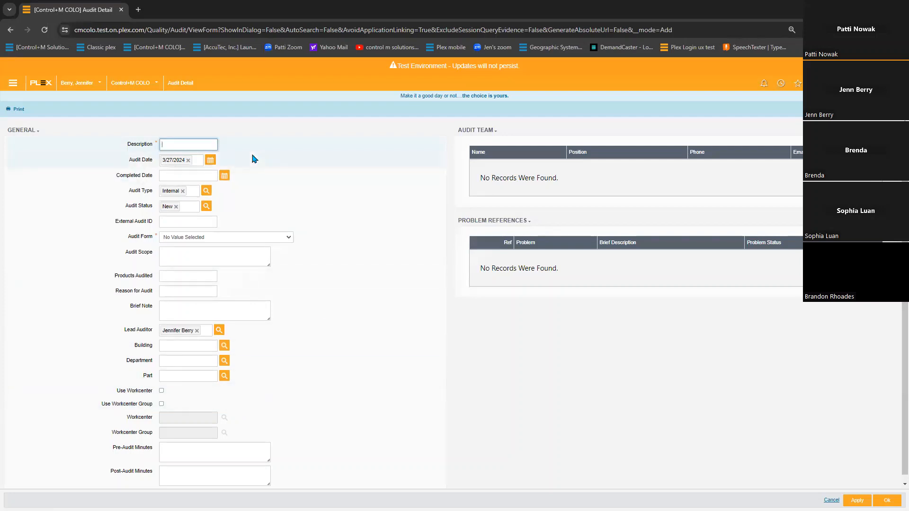
{"action": "left_click", "coordinate": [199, 144]}
{"action": "type", "text": "Ace Approval Audit"}
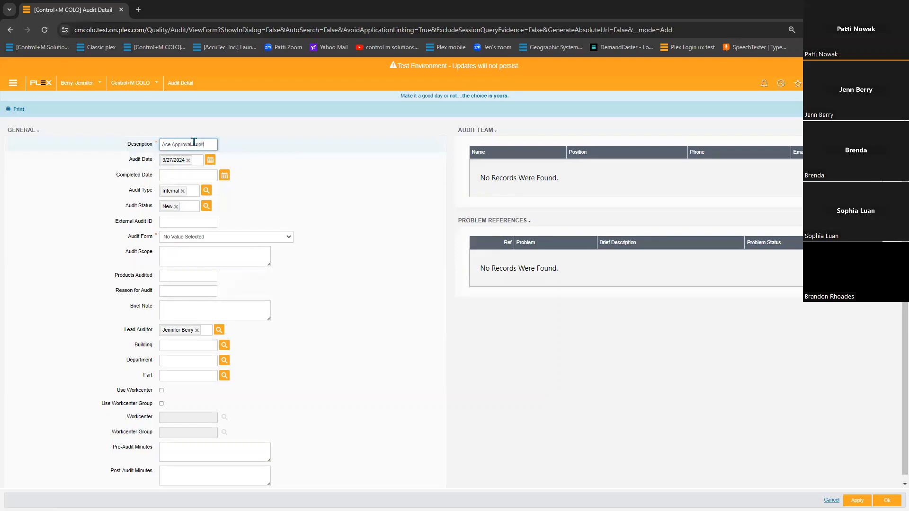
{"action": "double_click", "coordinate": [171, 145]}
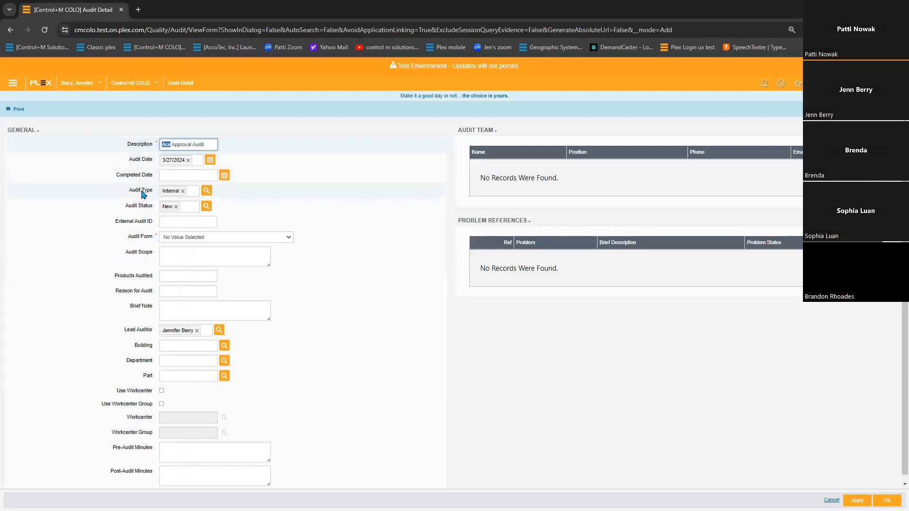
- Set the audit type to Supplier and choose New as the audit status
{"action": "left_click", "coordinate": [207, 190]}
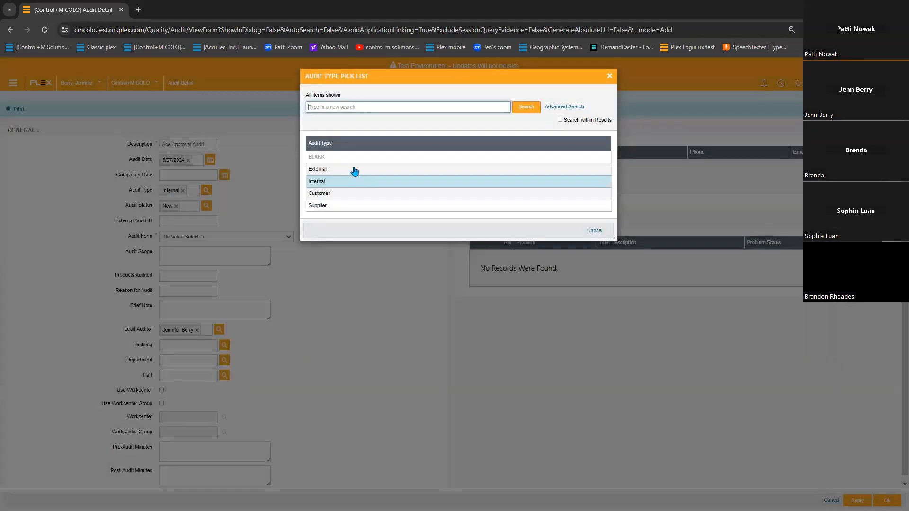
{"action": "left_click", "coordinate": [335, 206]}
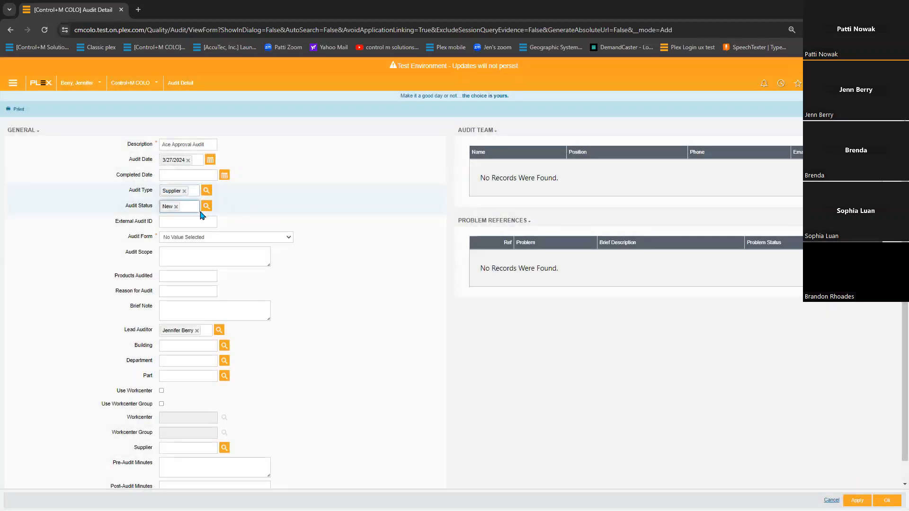
{"action": "left_click", "coordinate": [171, 207]}
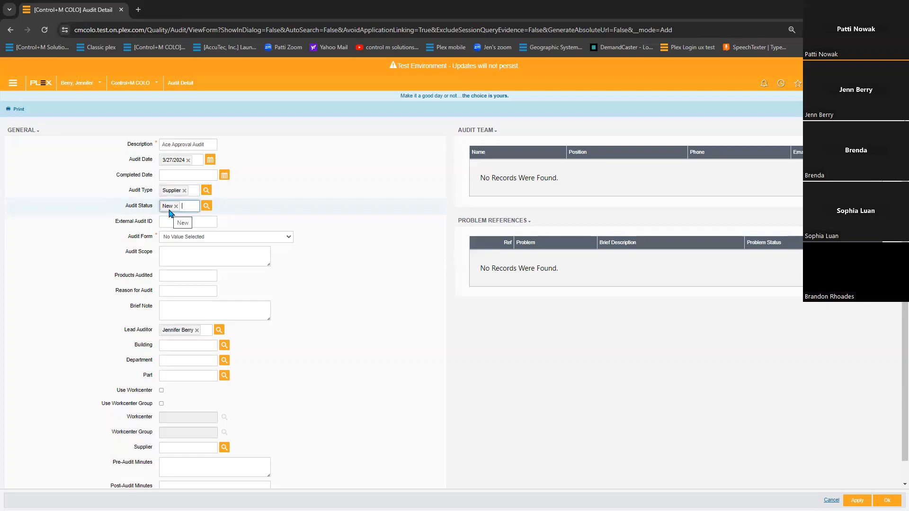
{"action": "left_click", "coordinate": [207, 205]}
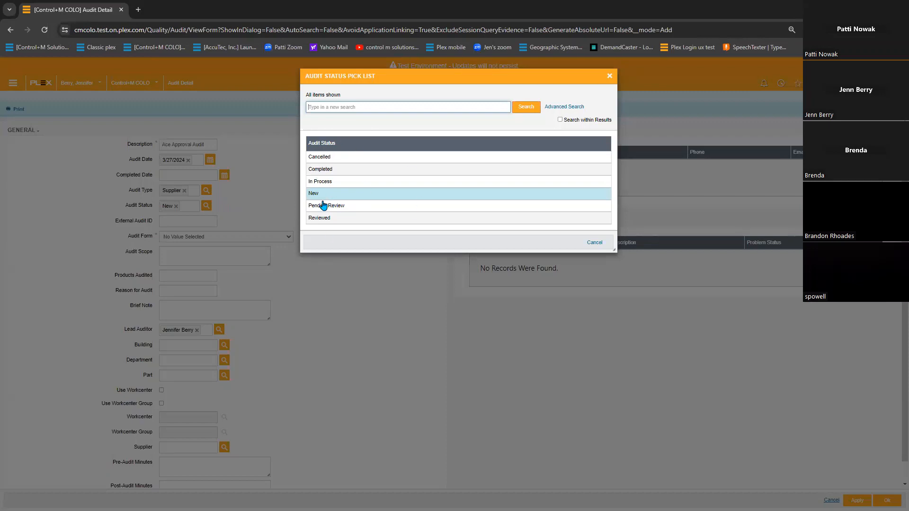
{"action": "left_click", "coordinate": [235, 216]}
{"action": "left_click", "coordinate": [317, 198]}
{"action": "left_click", "coordinate": [318, 198]}
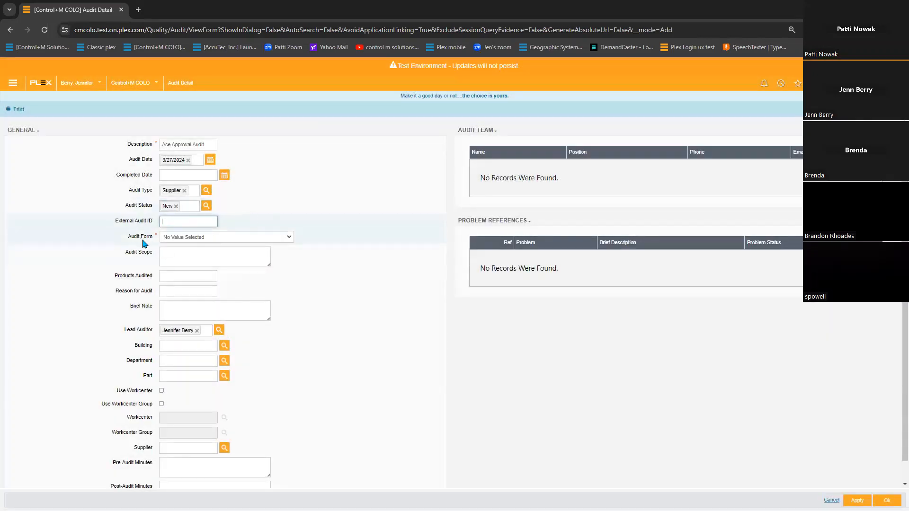
- Select Approved Supplier Audit as the audit form for the new audit
{"action": "left_click", "coordinate": [289, 237]}
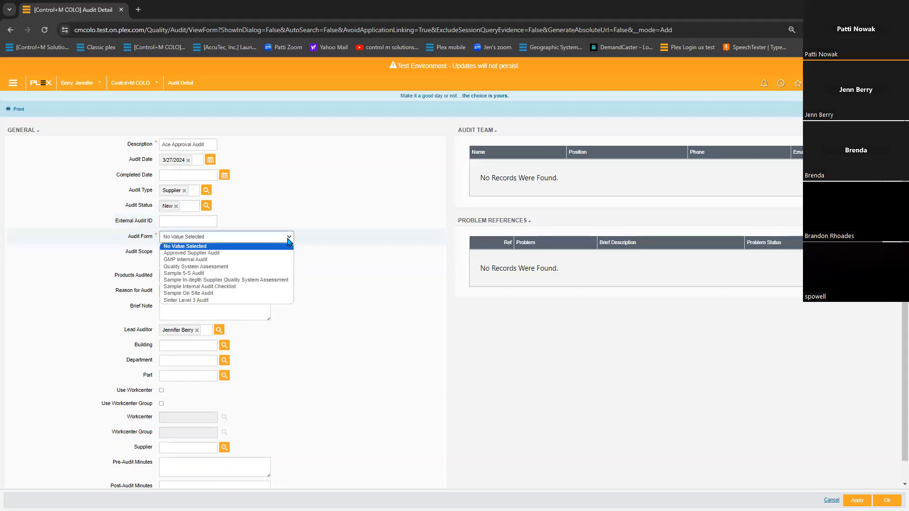
{"action": "left_click", "coordinate": [195, 254]}
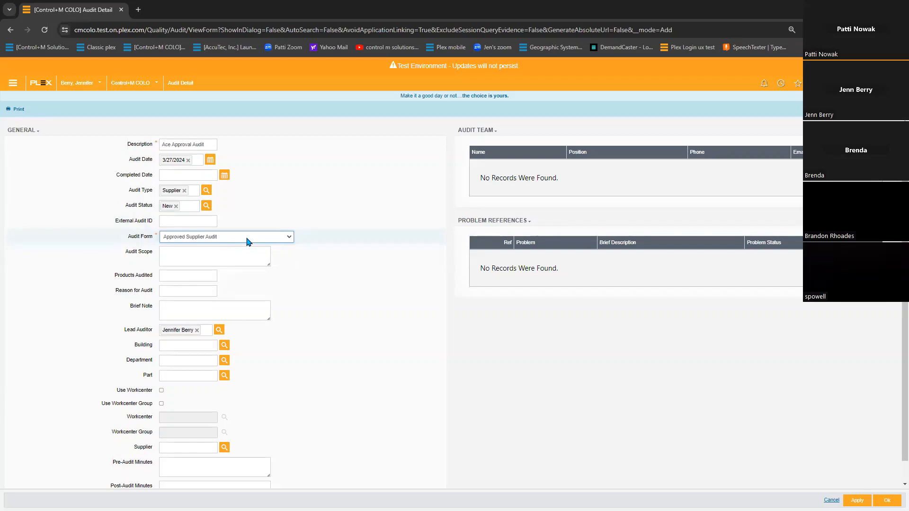
{"action": "left_click", "coordinate": [181, 253]}
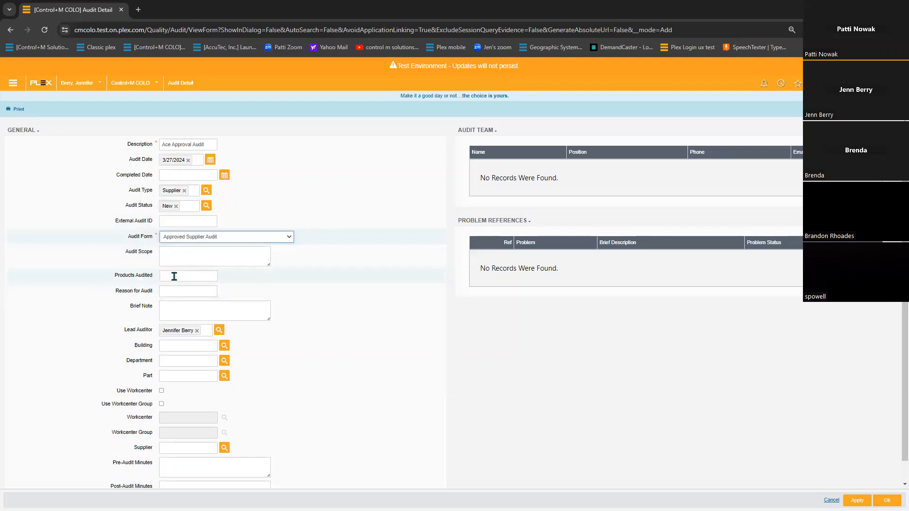
{"action": "left_click", "coordinate": [177, 310]}
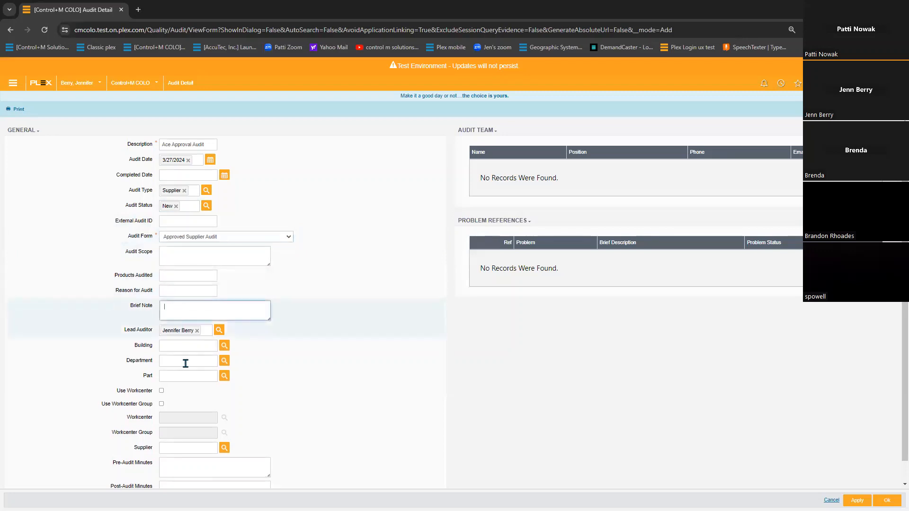
- Assign Ace Packaging as the supplier and save the new audit, keeping its record open
{"action": "scroll", "coordinate": [199, 390], "scroll_direction": "down", "scroll_amount": 1}
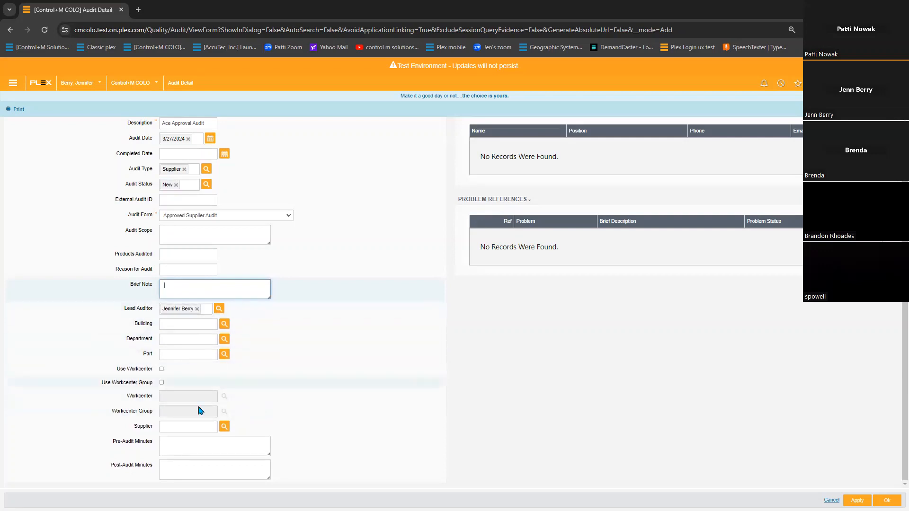
{"action": "left_click", "coordinate": [179, 427]}
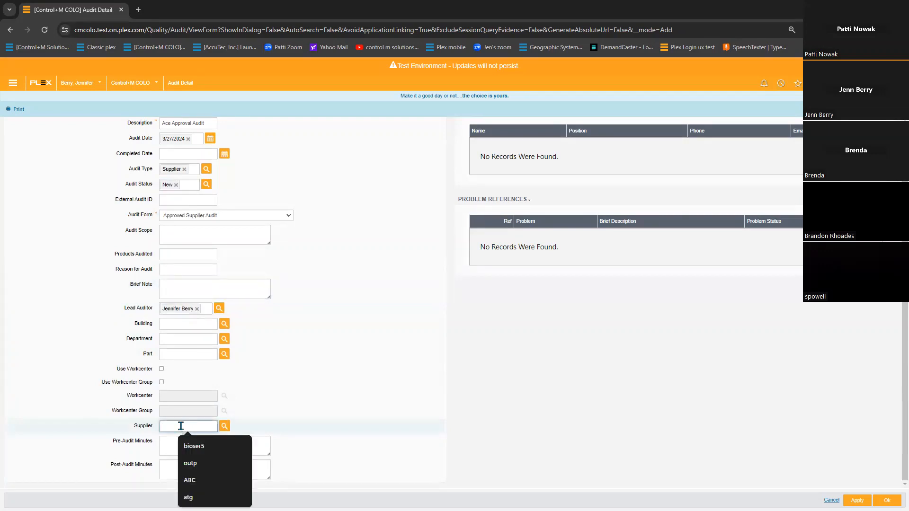
{"action": "type", "text": "ace"}
{"action": "key", "text": "Tab"}
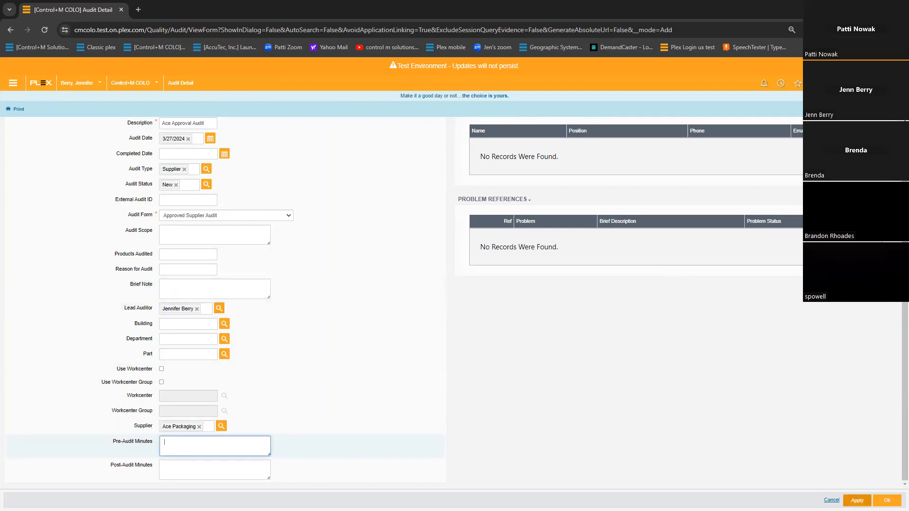
{"action": "left_click", "coordinate": [856, 501]}
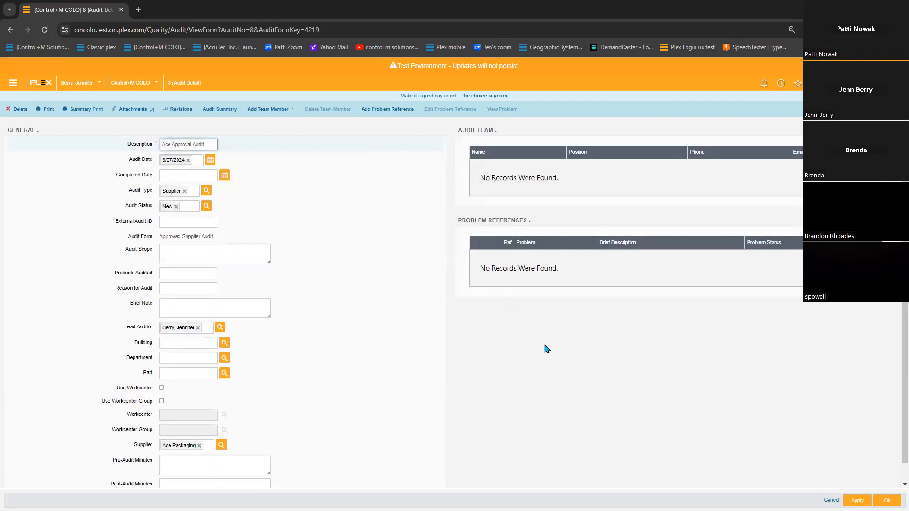
- Add the lead auditor to the audit team as a user team member
{"action": "left_click", "coordinate": [274, 110]}
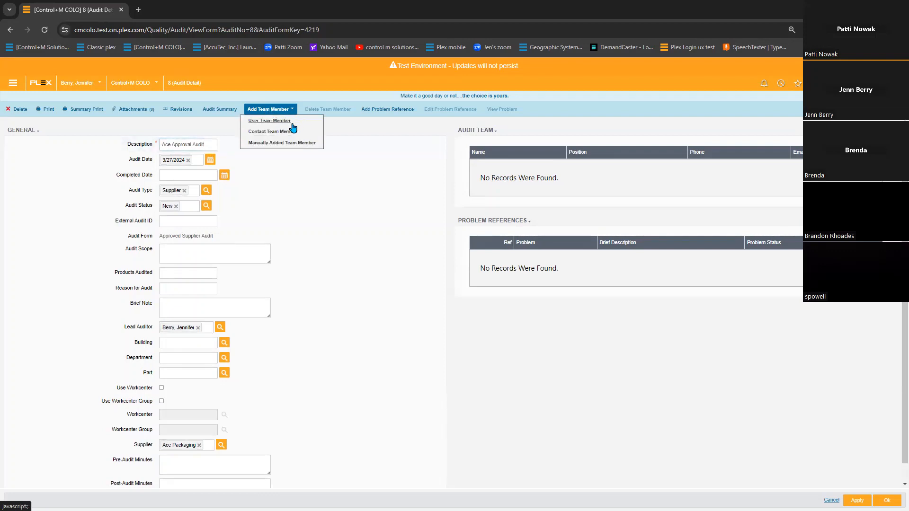
{"action": "left_click", "coordinate": [265, 121]}
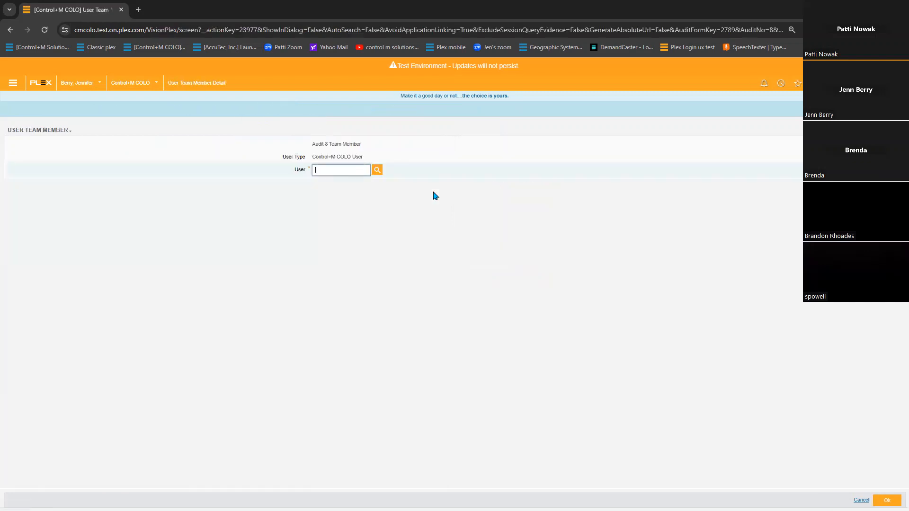
{"action": "left_click", "coordinate": [378, 170]}
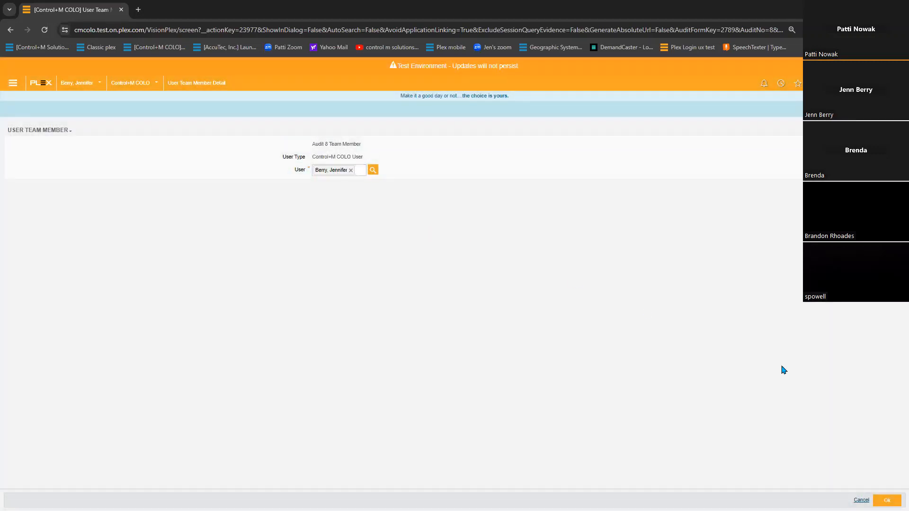
{"action": "left_click", "coordinate": [887, 500]}
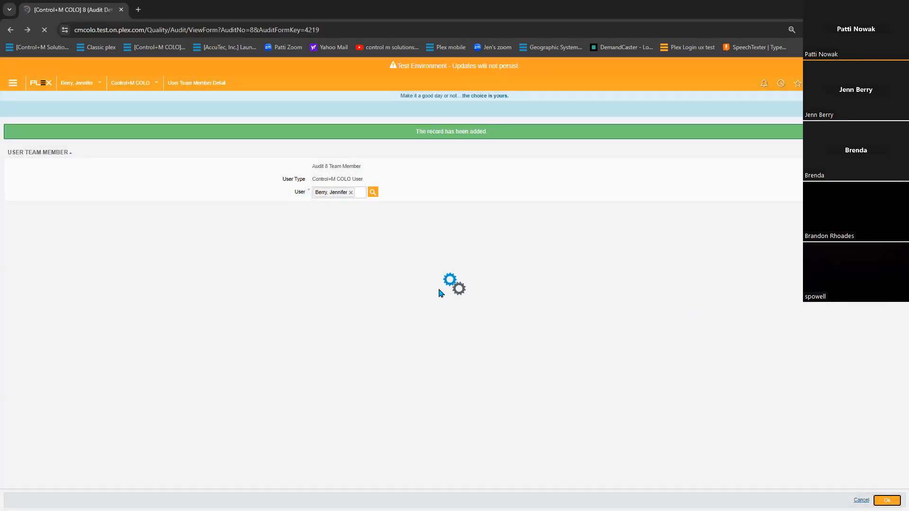
- Add the first contact in the user contact pick list to the audit team as a contact team member
{"action": "left_click", "coordinate": [273, 110]}
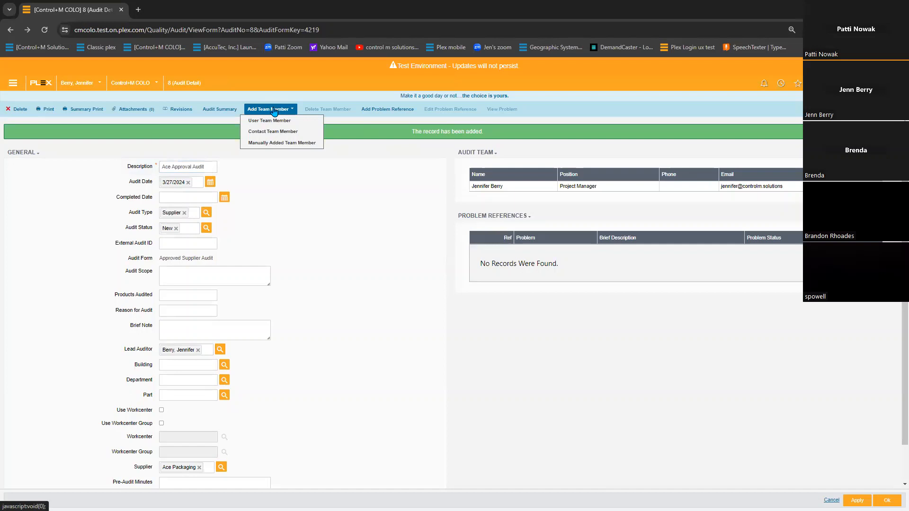
{"action": "left_click", "coordinate": [266, 138]}
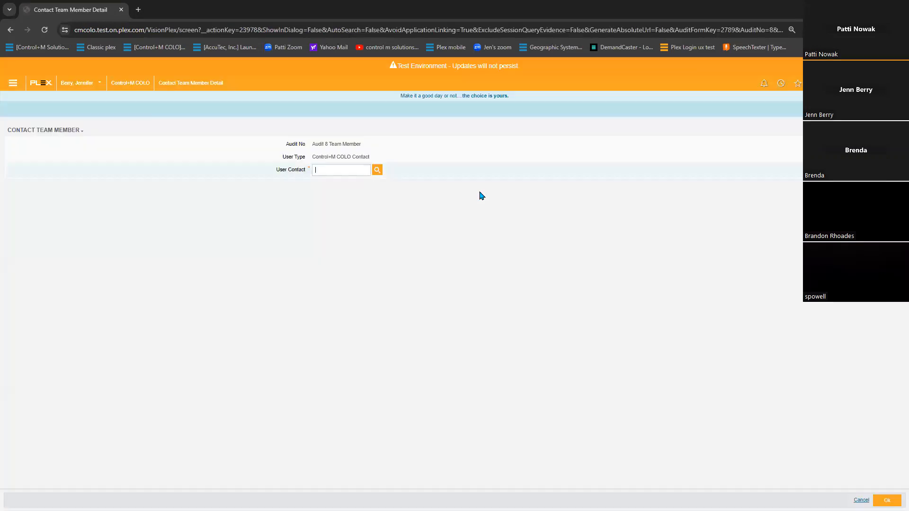
{"action": "left_click", "coordinate": [377, 169]}
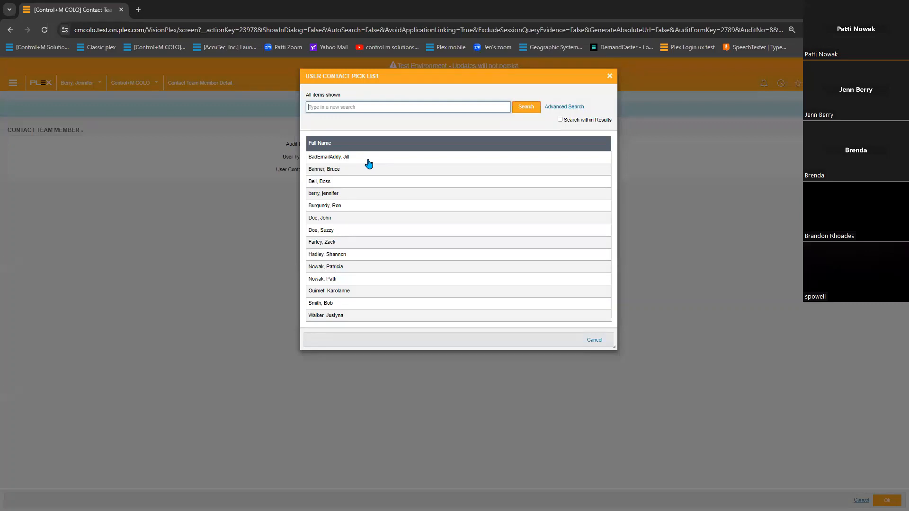
{"action": "left_click", "coordinate": [368, 158]}
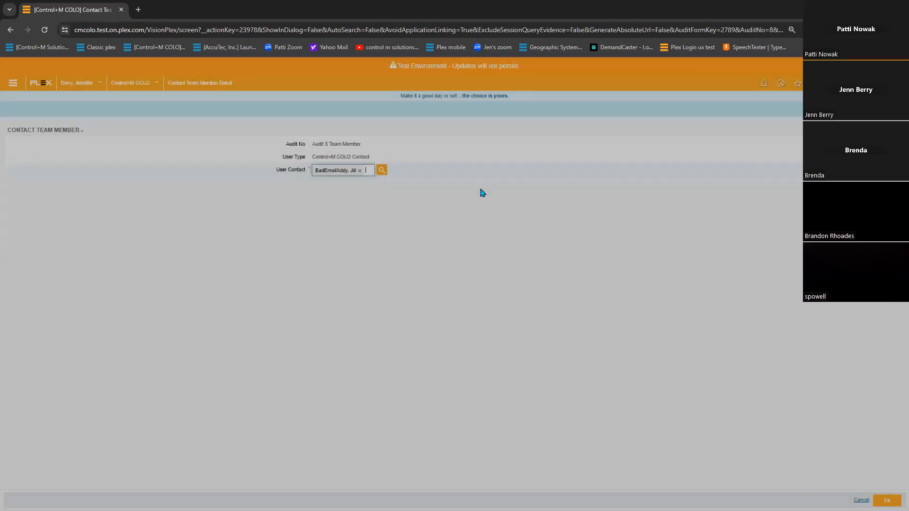
{"action": "left_click", "coordinate": [886, 501]}
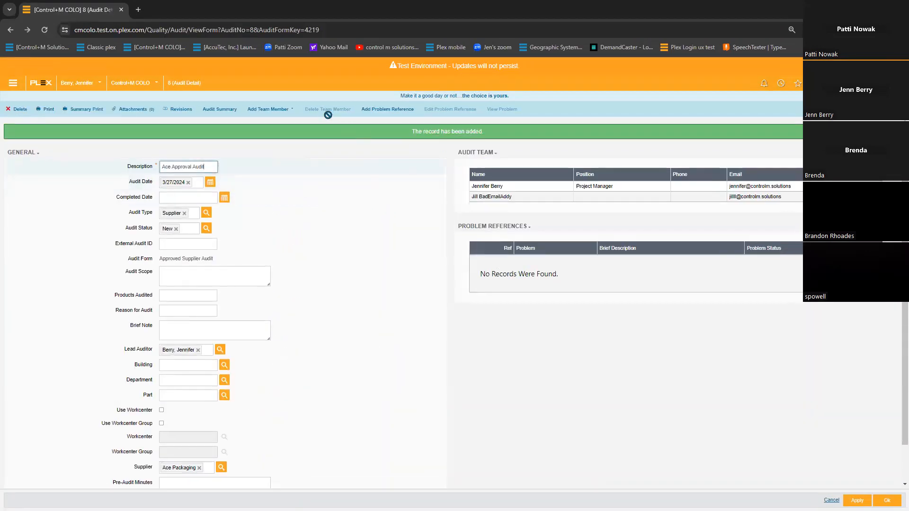
- Add a manually entered team member to the audit team, filling in the person's name and phone number
{"action": "left_click", "coordinate": [267, 112]}
{"action": "left_click", "coordinate": [268, 142]}
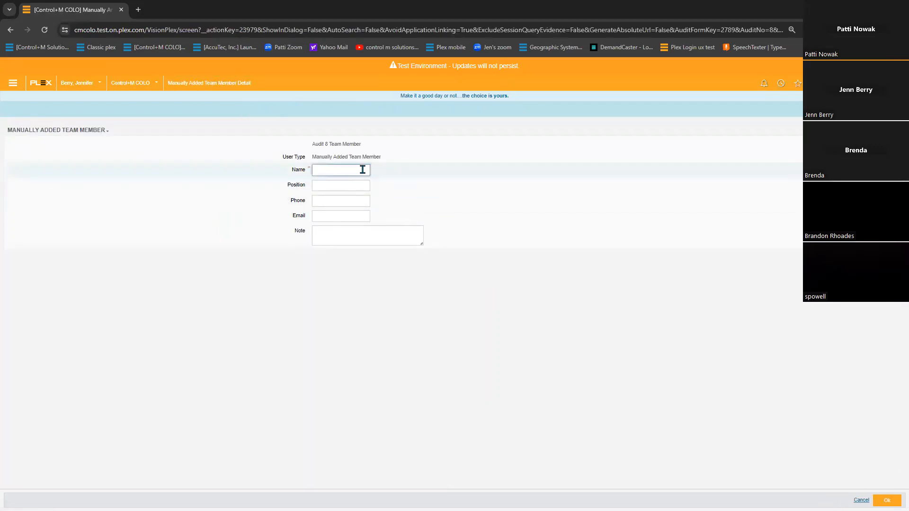
{"action": "type", "text": "Ron Burgundy"}
{"action": "left_click", "coordinate": [338, 201]}
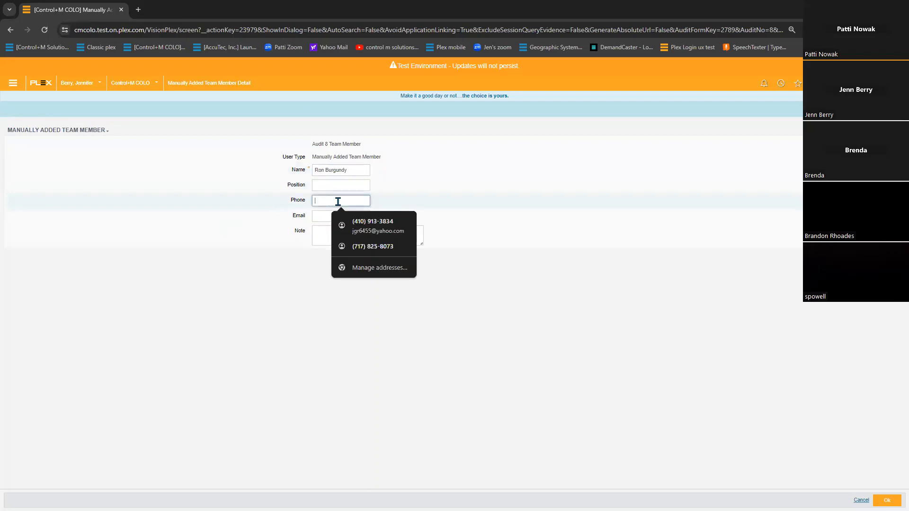
{"action": "type", "text": "717"}
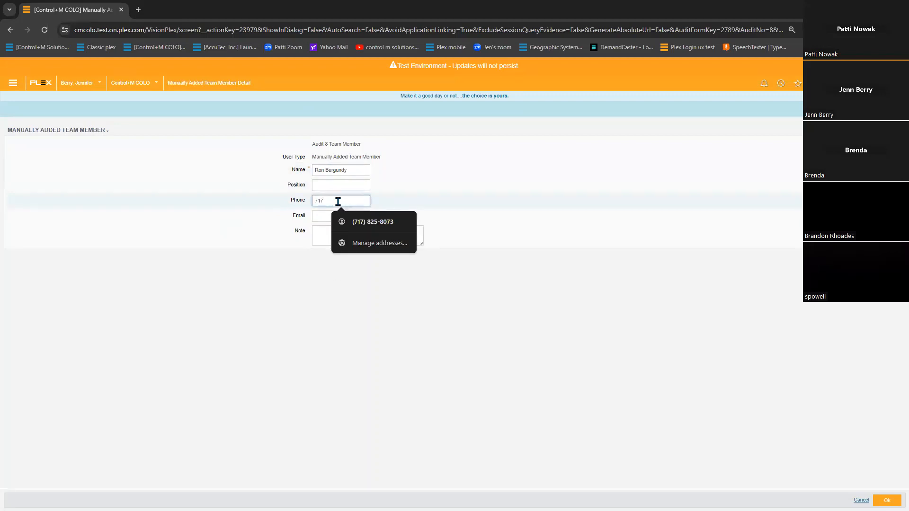
{"action": "type", "text": "-123-4789"}
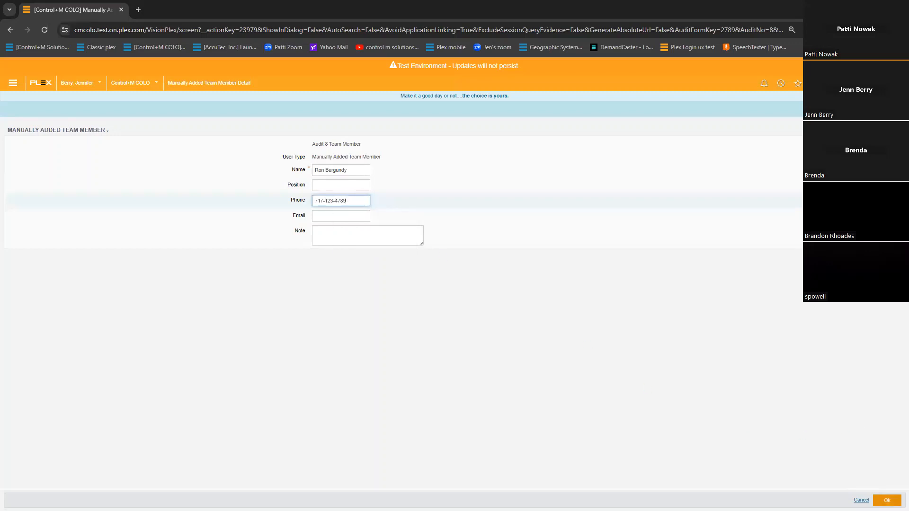
{"action": "left_click", "coordinate": [887, 500]}
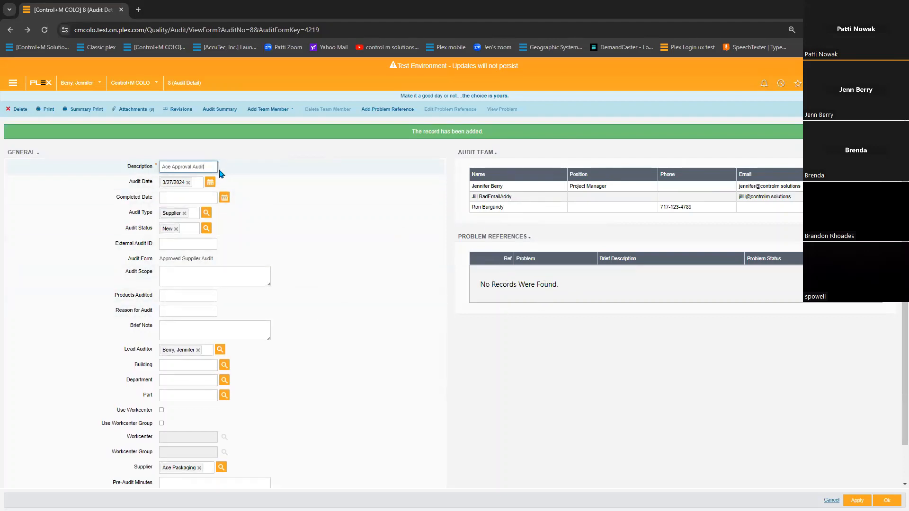
- Add problem 9, Big Problem, to the audit as a problem reference
{"action": "double_click", "coordinate": [201, 166]}
{"action": "left_click_drag", "start_coordinate": [160, 163], "coordinate": [156, 164]}
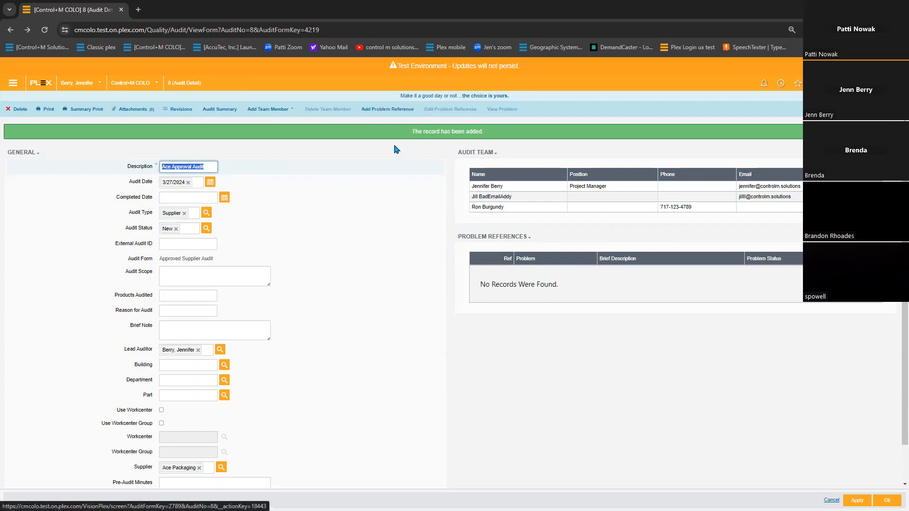
{"action": "left_click", "coordinate": [384, 114]}
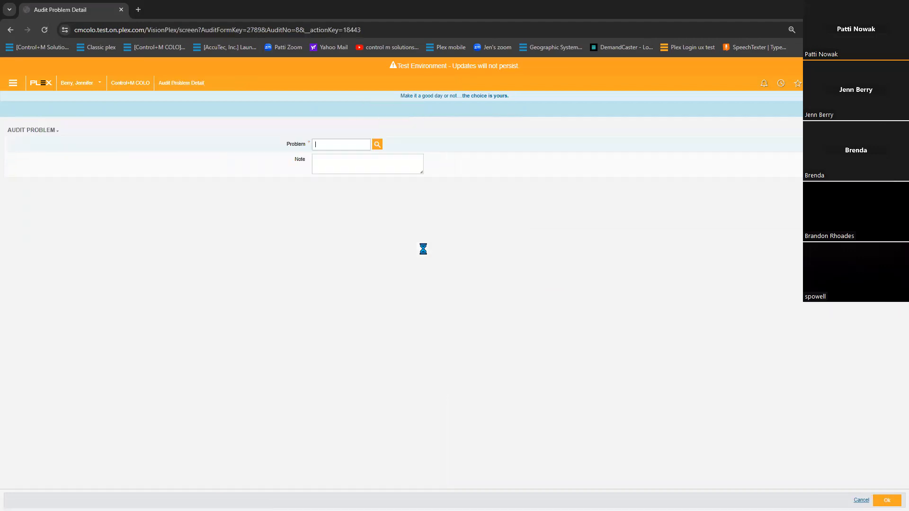
{"action": "left_click", "coordinate": [377, 147]}
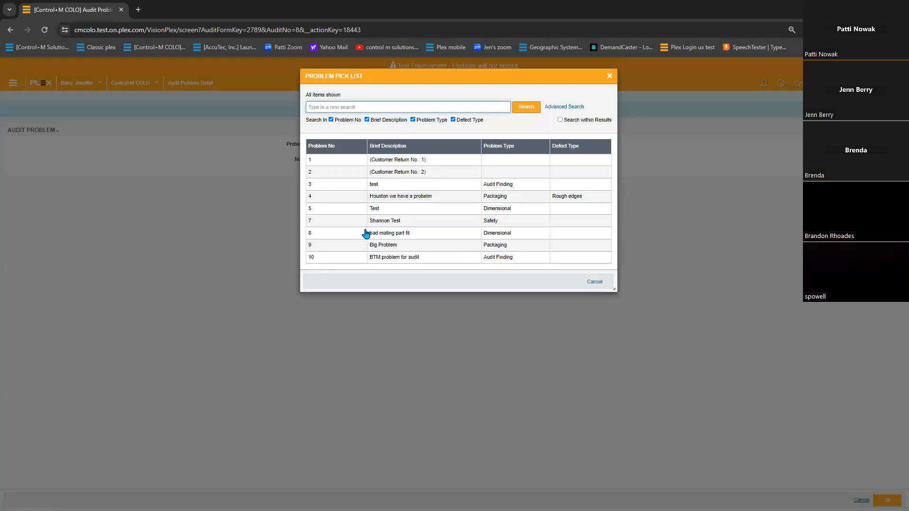
{"action": "left_click", "coordinate": [417, 245]}
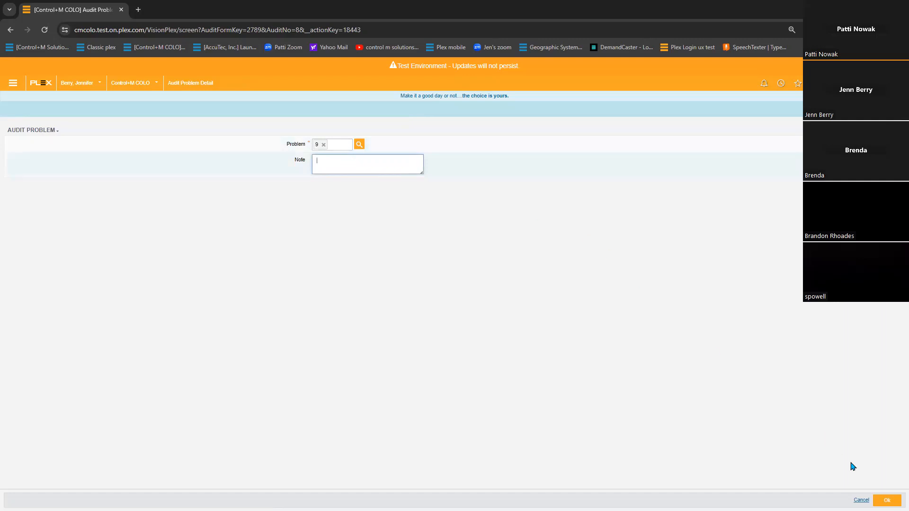
{"action": "left_click", "coordinate": [887, 501]}
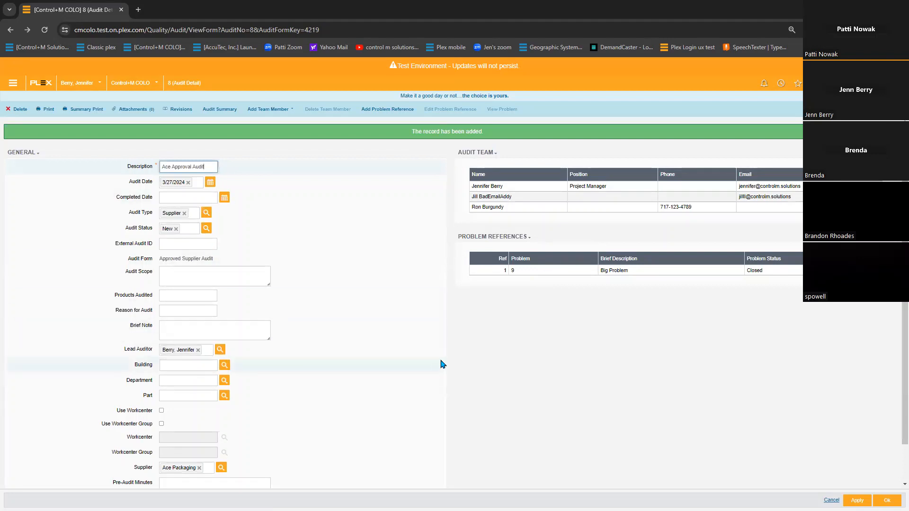
- View the referenced problem's detail record, check its sections down to ownership and status, and return to the audit
{"action": "left_click", "coordinate": [634, 270]}
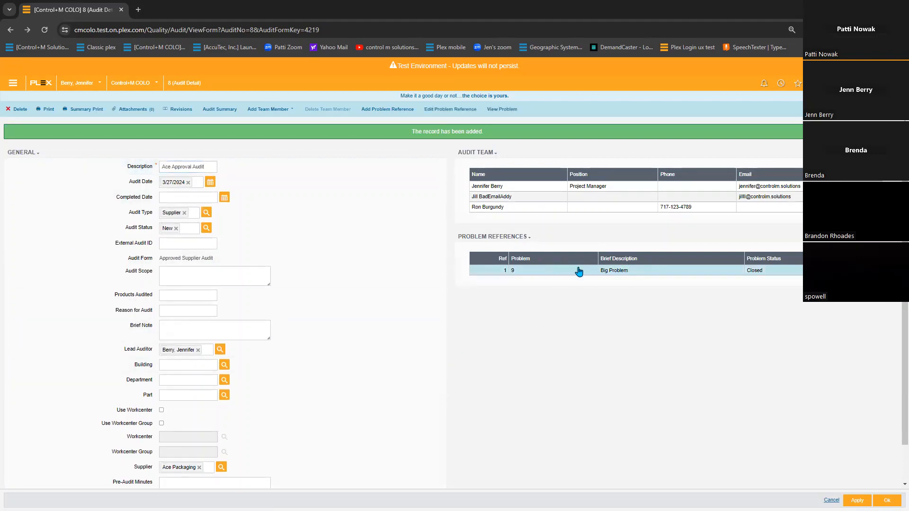
{"action": "left_click", "coordinate": [500, 110]}
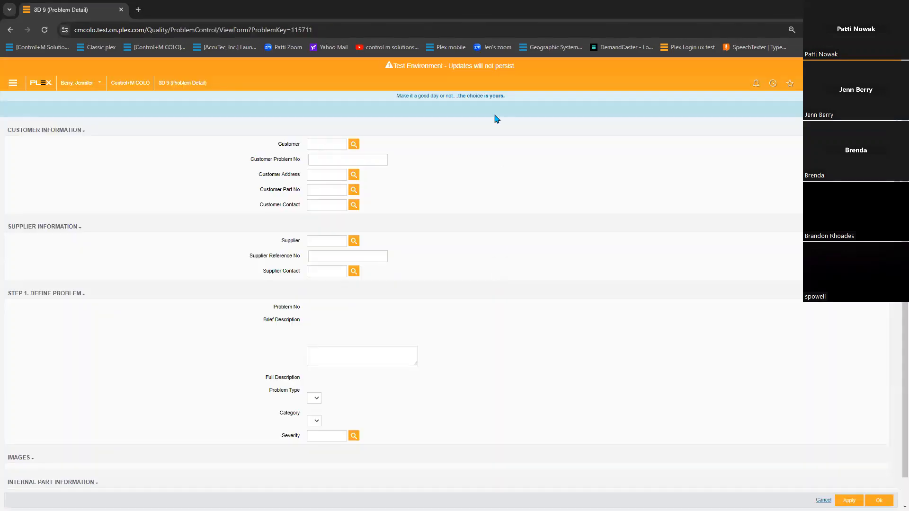
{"action": "scroll", "coordinate": [440, 233], "scroll_direction": "down", "scroll_amount": 4}
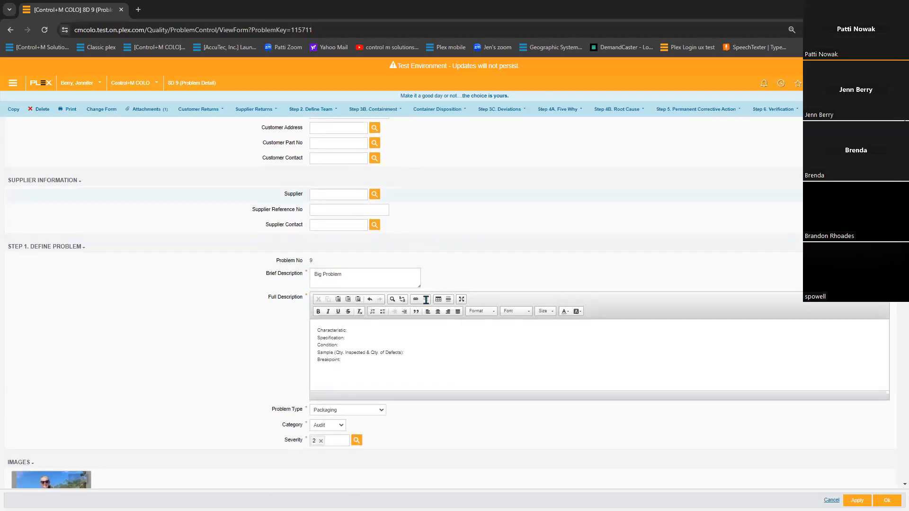
{"action": "scroll", "coordinate": [430, 349], "scroll_direction": "down", "scroll_amount": 1}
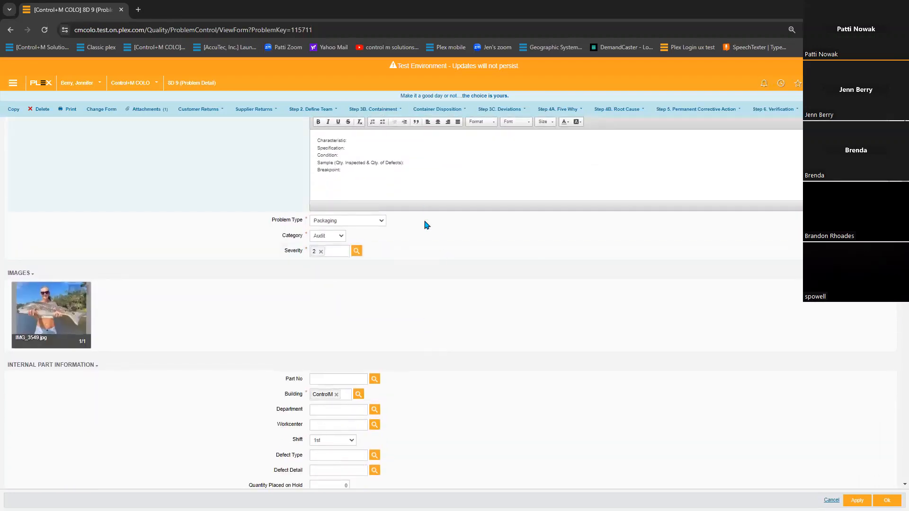
{"action": "scroll", "coordinate": [428, 327], "scroll_direction": "down", "scroll_amount": 5}
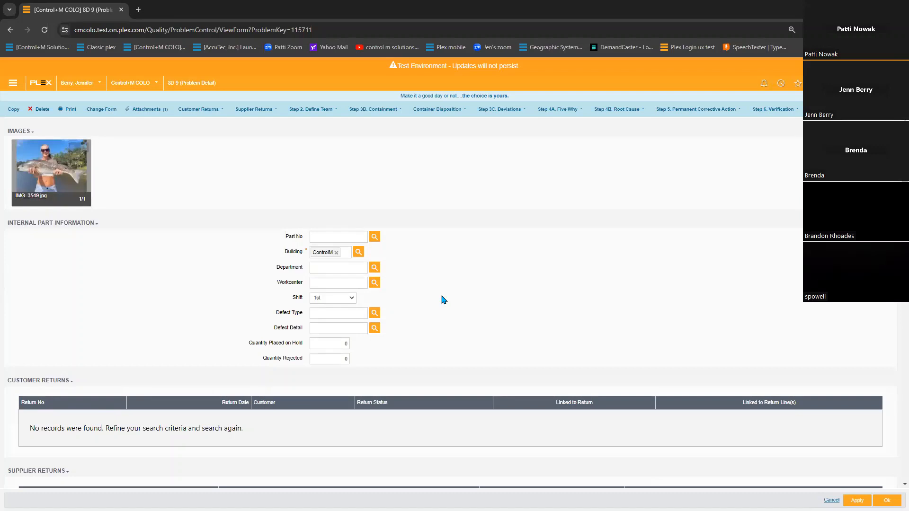
{"action": "scroll", "coordinate": [391, 385], "scroll_direction": "down", "scroll_amount": 2}
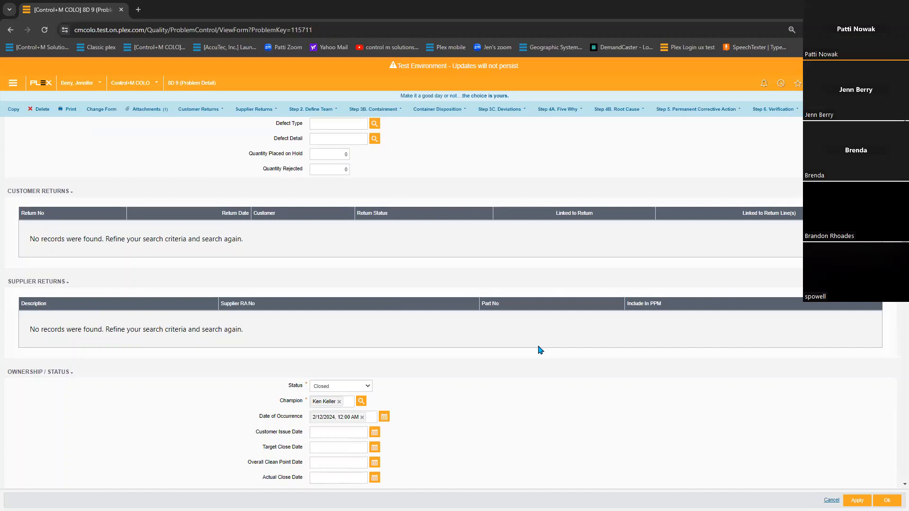
{"action": "left_click", "coordinate": [10, 29]}
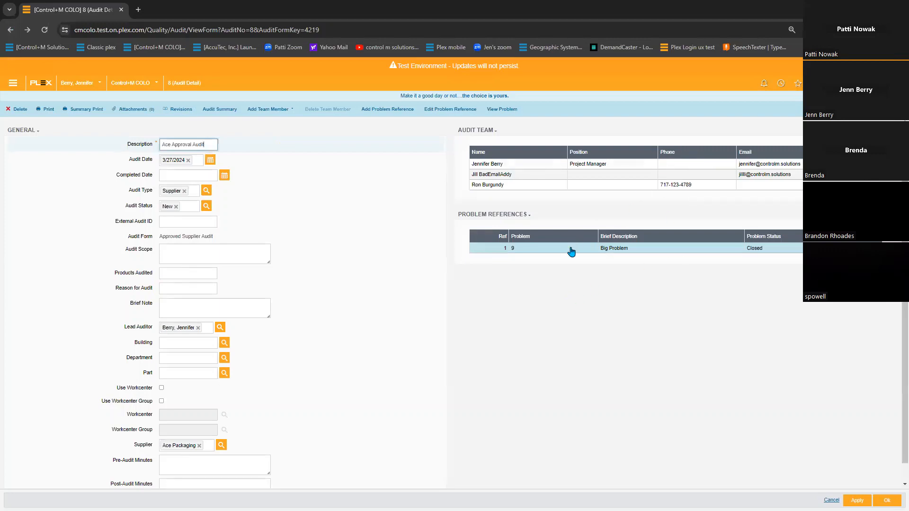
- Delete the Big Problem reference from the audit and save the audit record
{"action": "left_click", "coordinate": [443, 111]}
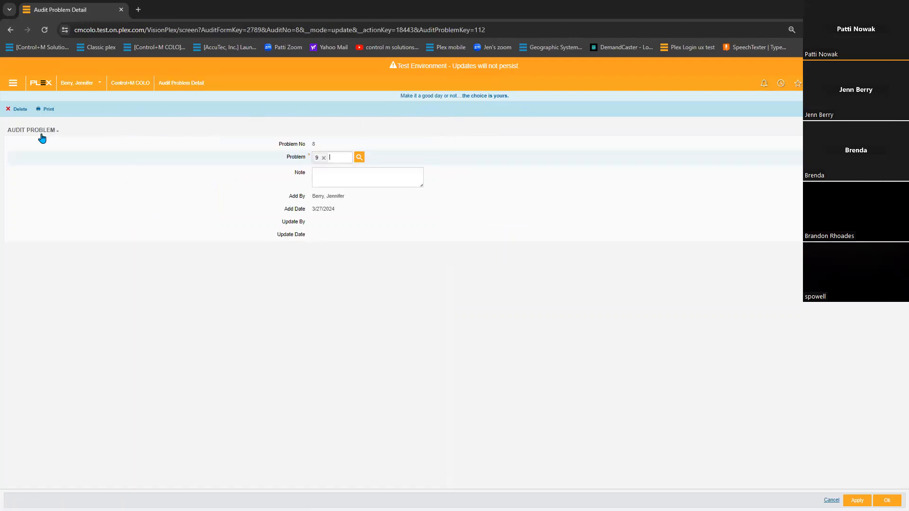
{"action": "left_click", "coordinate": [20, 111]}
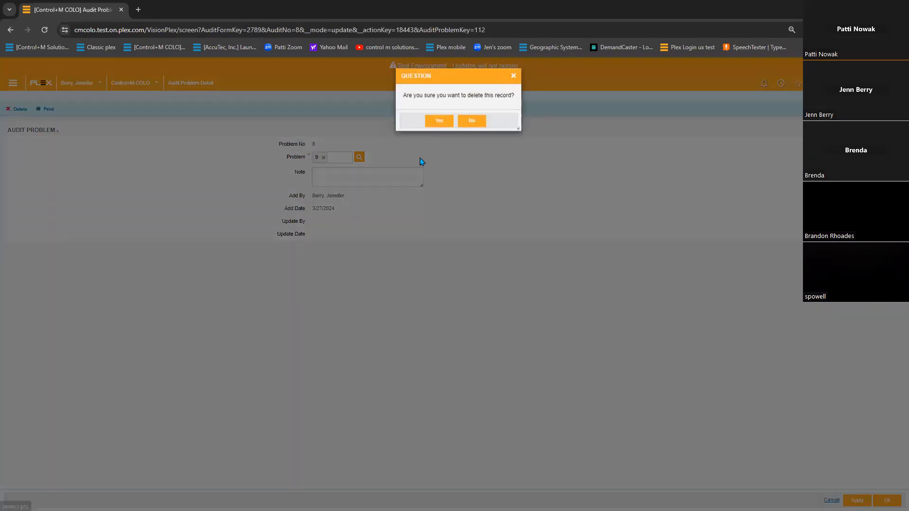
{"action": "left_click", "coordinate": [437, 122]}
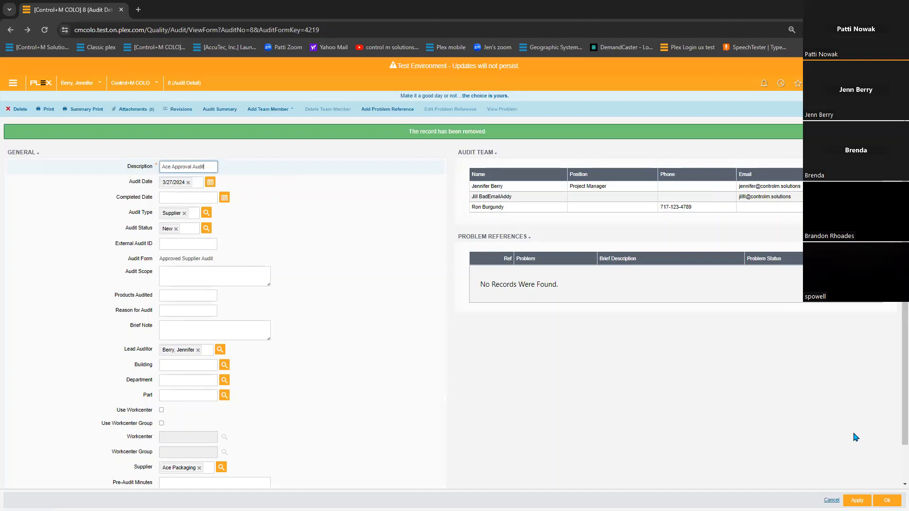
{"action": "left_click", "coordinate": [857, 501]}
- Preview the audit's summary print, examining the general data, audit summary, Site Fabrication and Plant and Machinery pages, and close it
{"action": "left_click", "coordinate": [82, 113]}
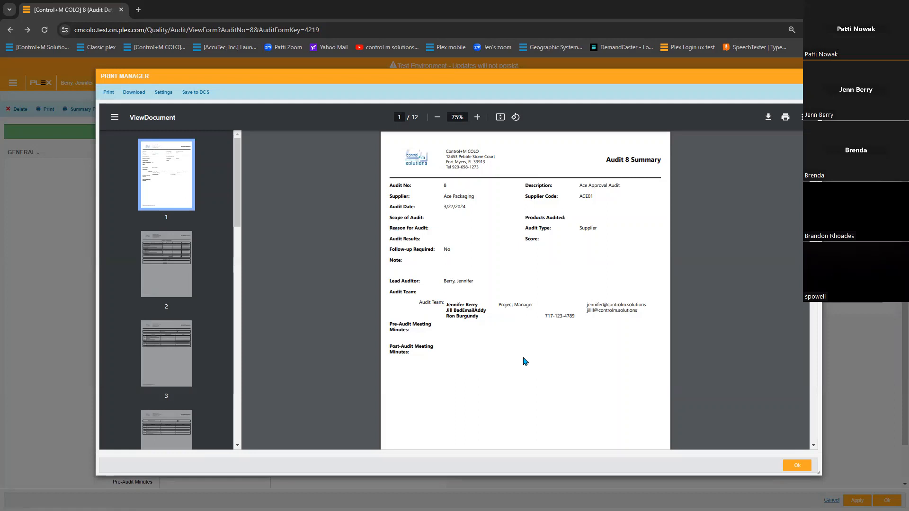
{"action": "scroll", "coordinate": [543, 356], "scroll_direction": "down", "scroll_amount": 4}
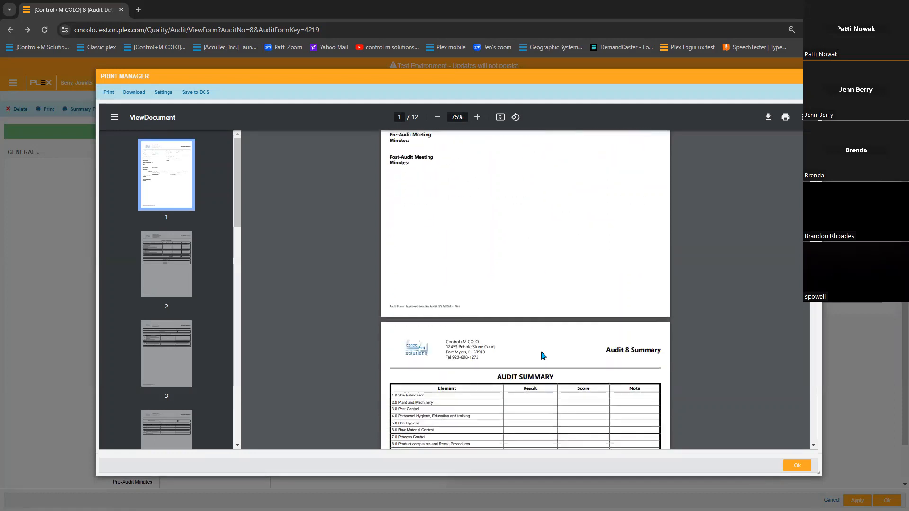
{"action": "scroll", "coordinate": [543, 356], "scroll_direction": "down", "scroll_amount": 2}
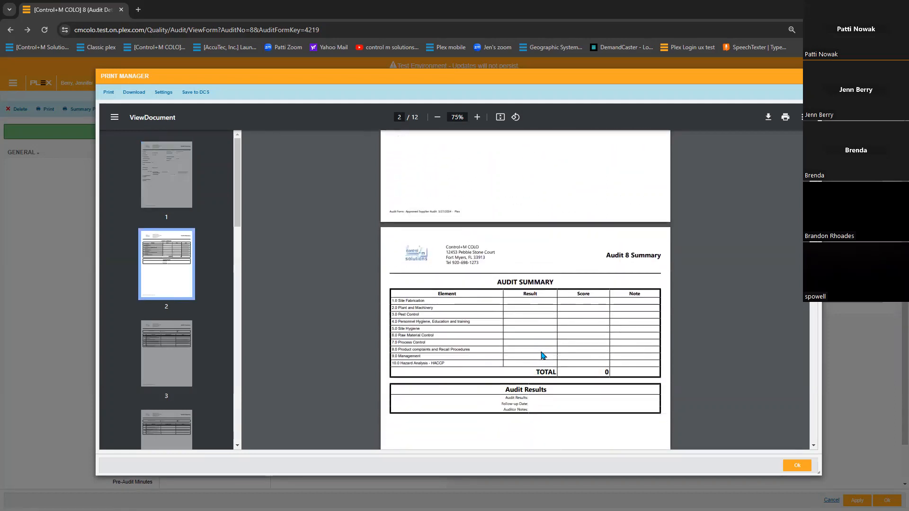
{"action": "scroll", "coordinate": [543, 356], "scroll_direction": "down", "scroll_amount": 1}
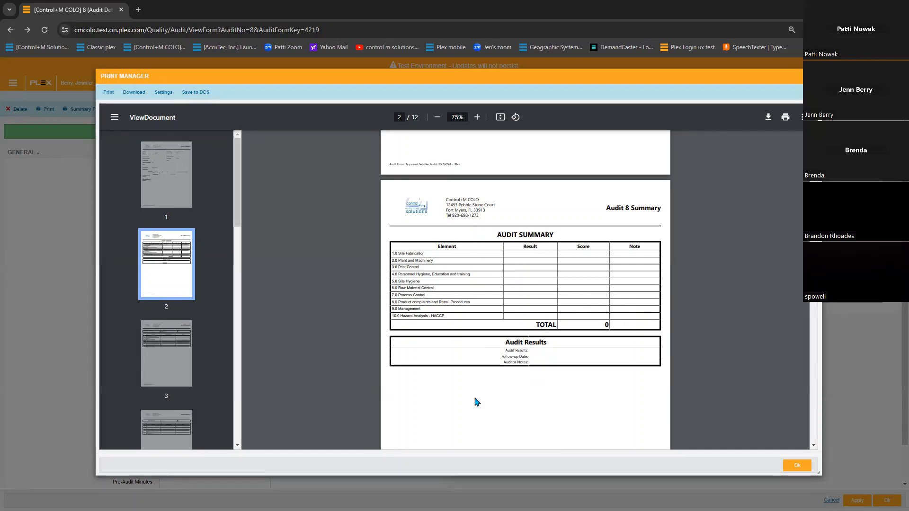
{"action": "scroll", "coordinate": [473, 388], "scroll_direction": "down", "scroll_amount": 3}
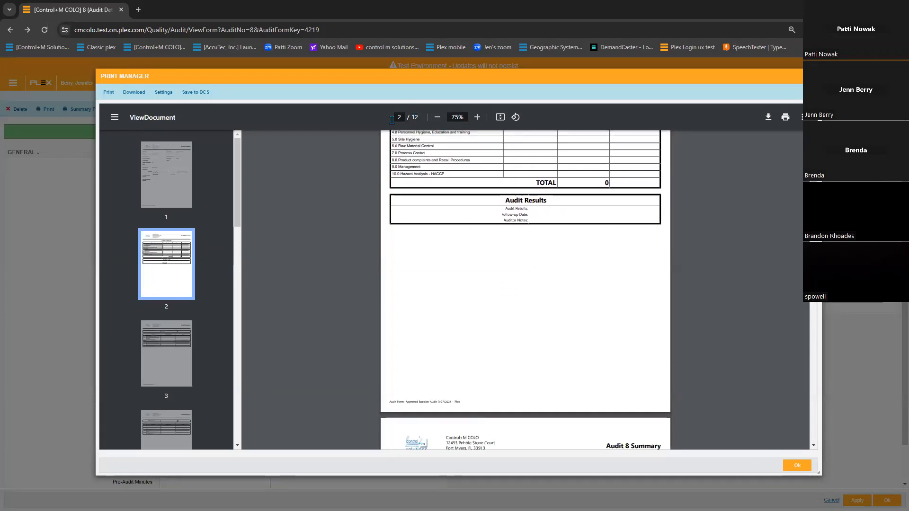
{"action": "scroll", "coordinate": [542, 330], "scroll_direction": "down", "scroll_amount": 3}
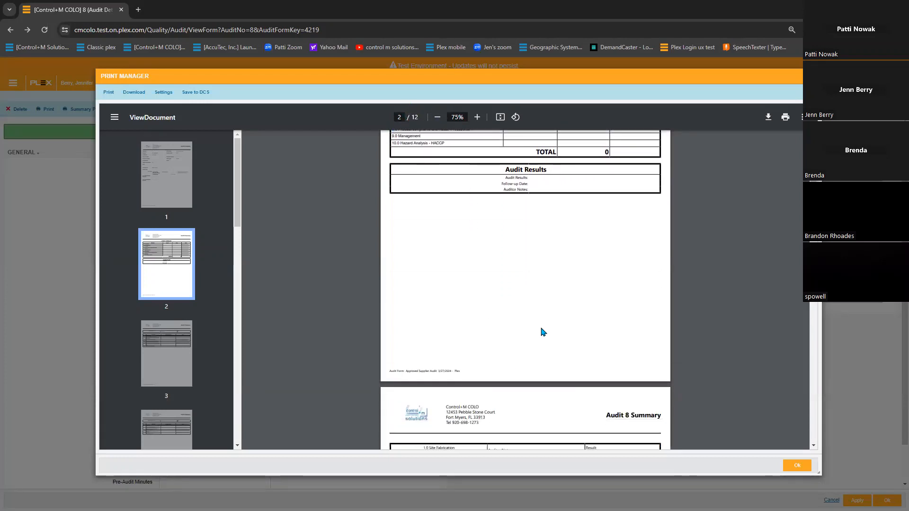
{"action": "scroll", "coordinate": [515, 312], "scroll_direction": "down", "scroll_amount": 2}
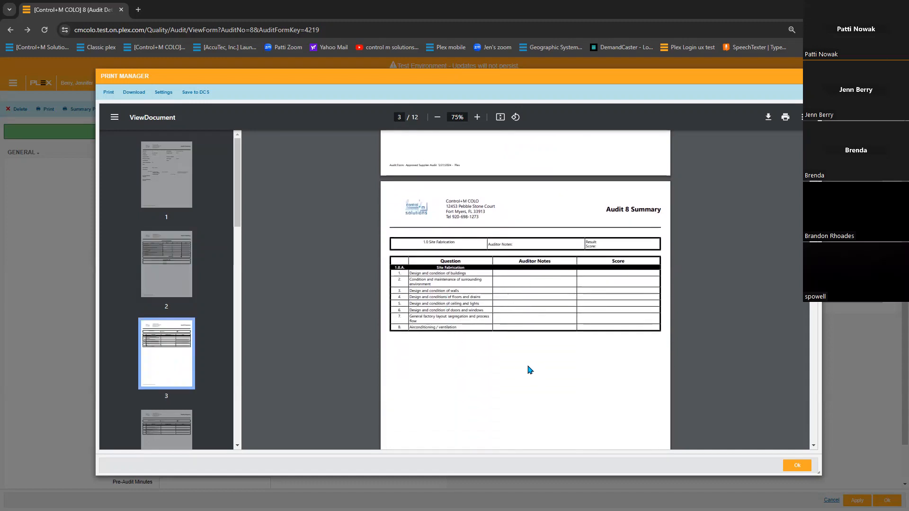
{"action": "scroll", "coordinate": [527, 368], "scroll_direction": "down", "scroll_amount": 1}
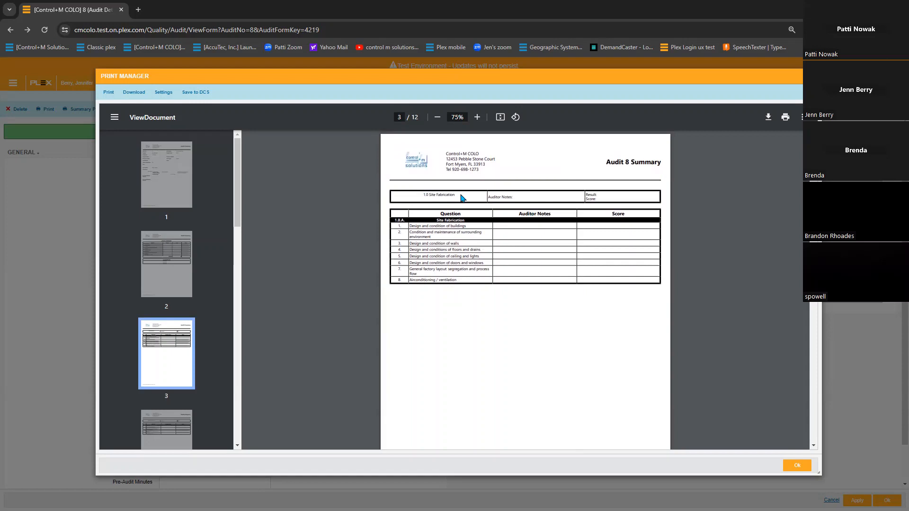
{"action": "left_click_drag", "start_coordinate": [456, 195], "coordinate": [420, 195]}
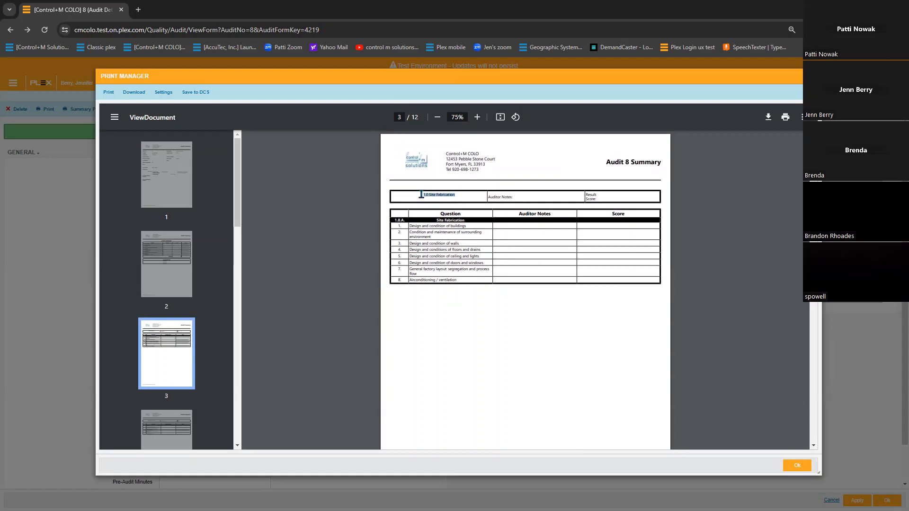
{"action": "left_click", "coordinate": [406, 222]}
{"action": "scroll", "coordinate": [530, 371], "scroll_direction": "down", "scroll_amount": 2}
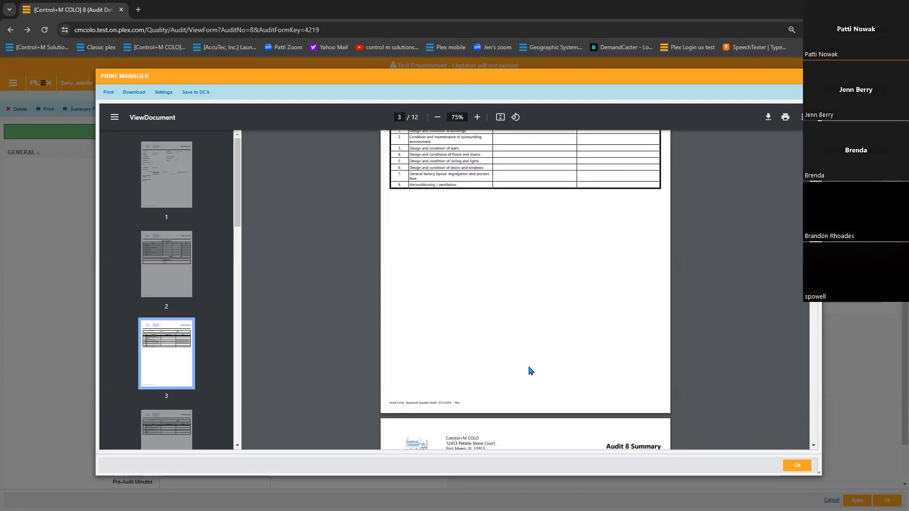
{"action": "scroll", "coordinate": [530, 370], "scroll_direction": "down", "scroll_amount": 5}
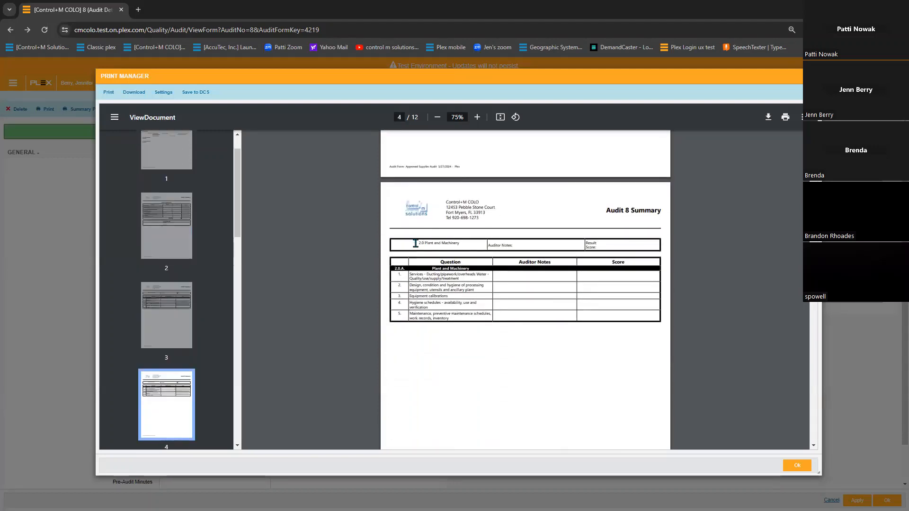
{"action": "scroll", "coordinate": [509, 384], "scroll_direction": "down", "scroll_amount": 1}
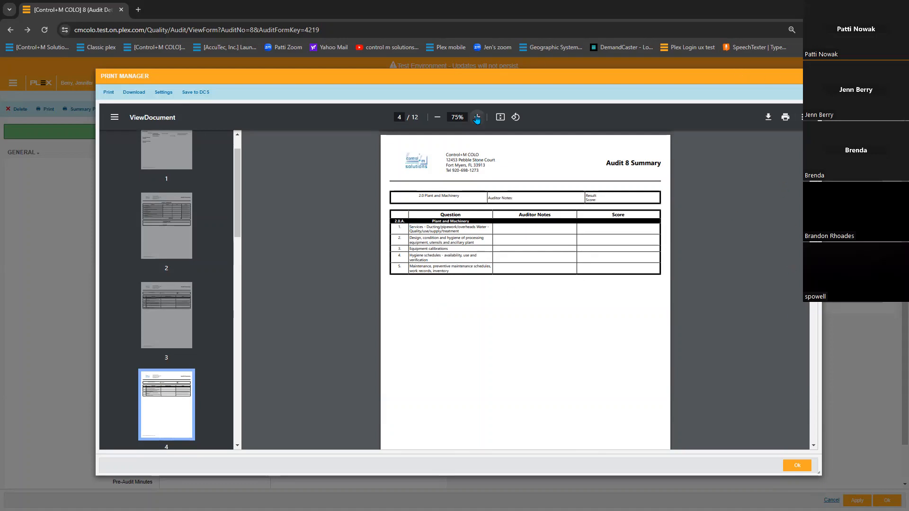
{"action": "left_click", "coordinate": [797, 465]}
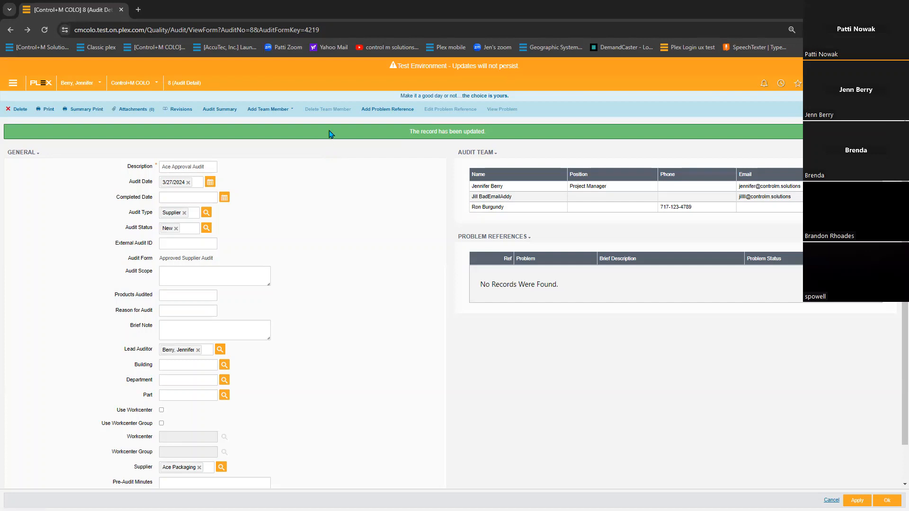
- Open the audit summary's 1.0 Site Fabrication worksheet questions and score questions 1 to 3, on buildings, surroundings and walls, as Pass
{"action": "left_click", "coordinate": [214, 110]}
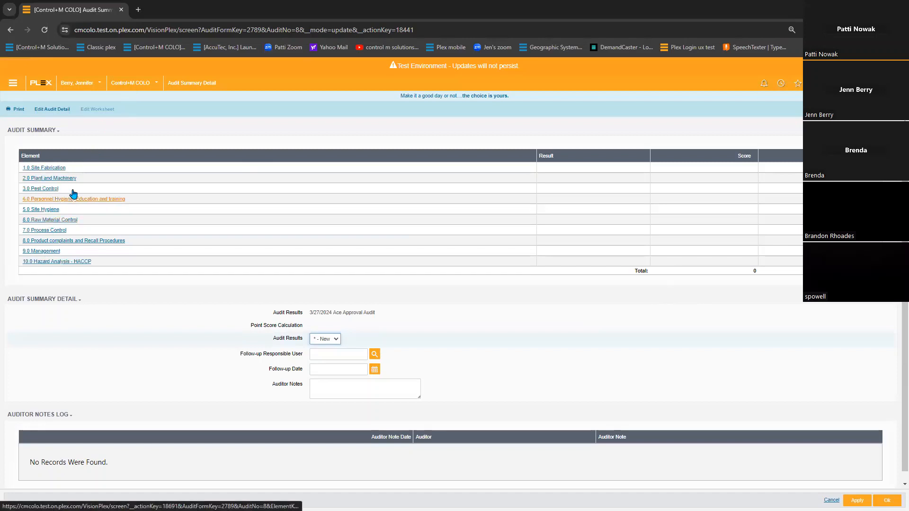
{"action": "left_click", "coordinate": [44, 169]}
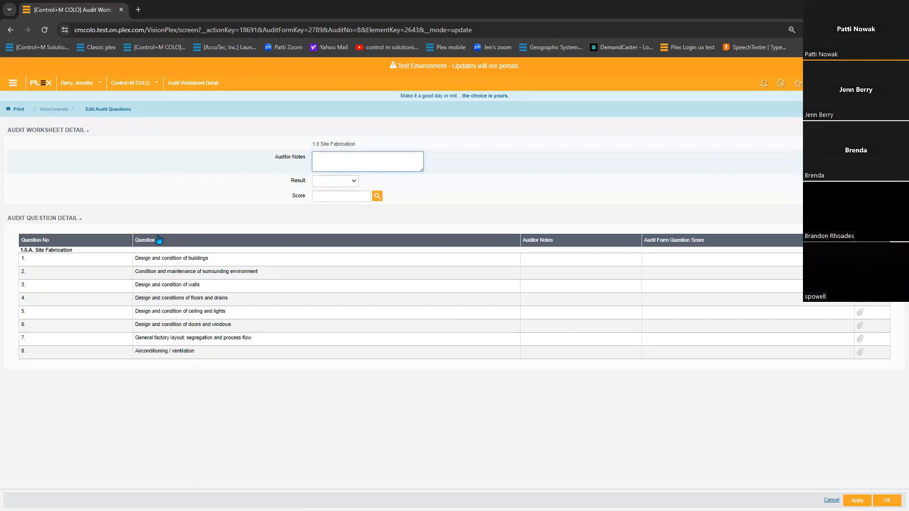
{"action": "left_click", "coordinate": [109, 113]}
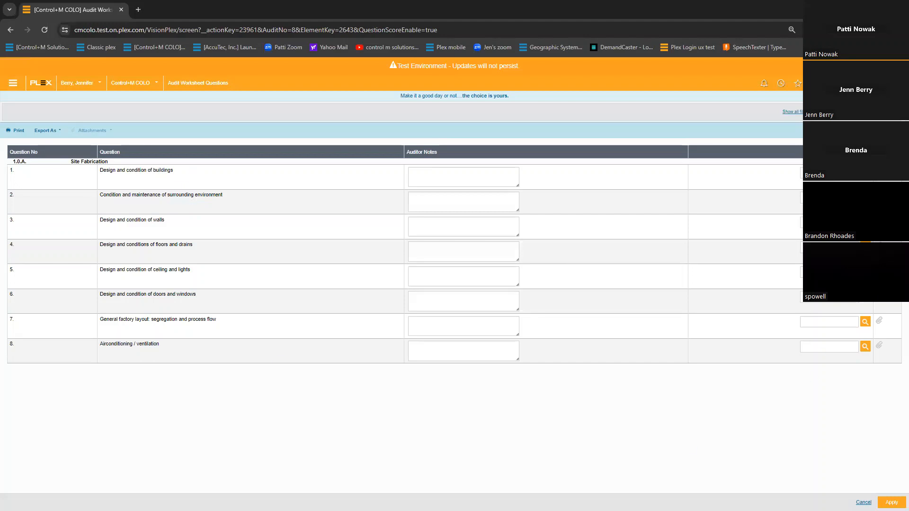
{"action": "left_click", "coordinate": [865, 173]}
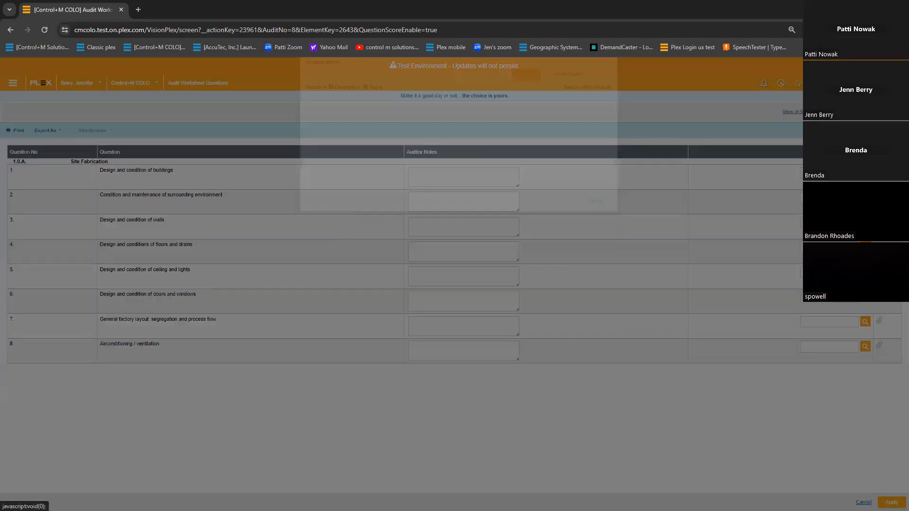
{"action": "left_click", "coordinate": [413, 165]}
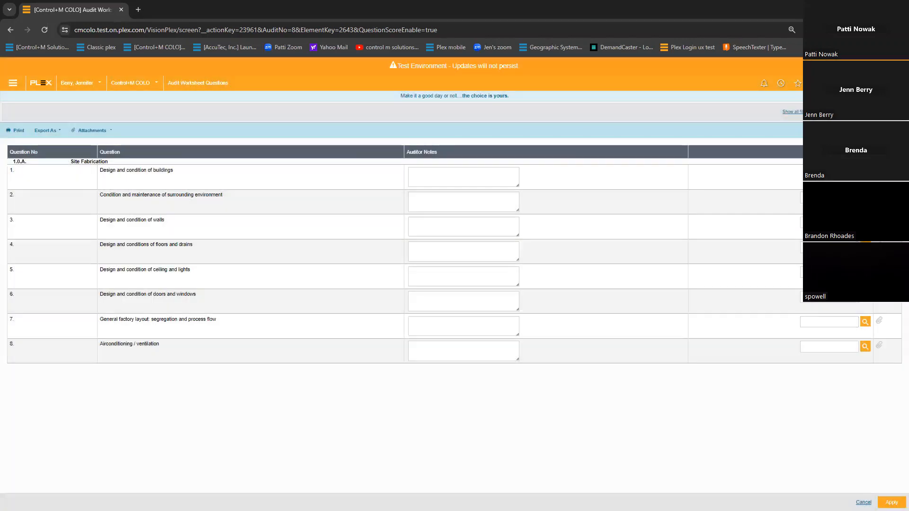
{"action": "left_click", "coordinate": [865, 198]}
{"action": "left_click", "coordinate": [381, 162]}
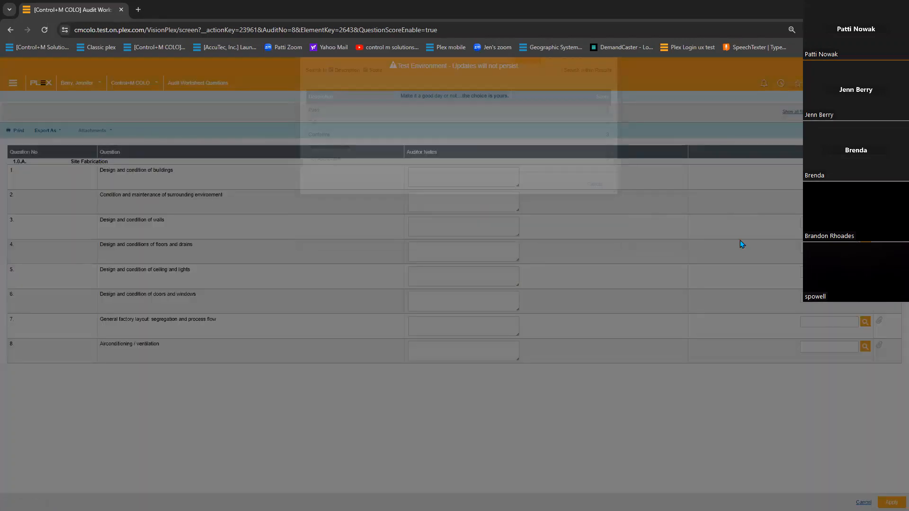
{"action": "left_click", "coordinate": [865, 223]}
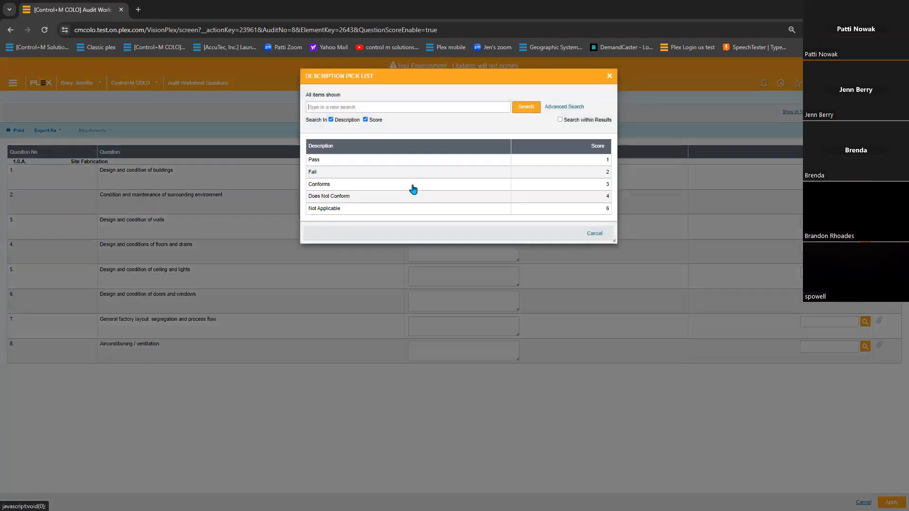
{"action": "left_click", "coordinate": [387, 185]}
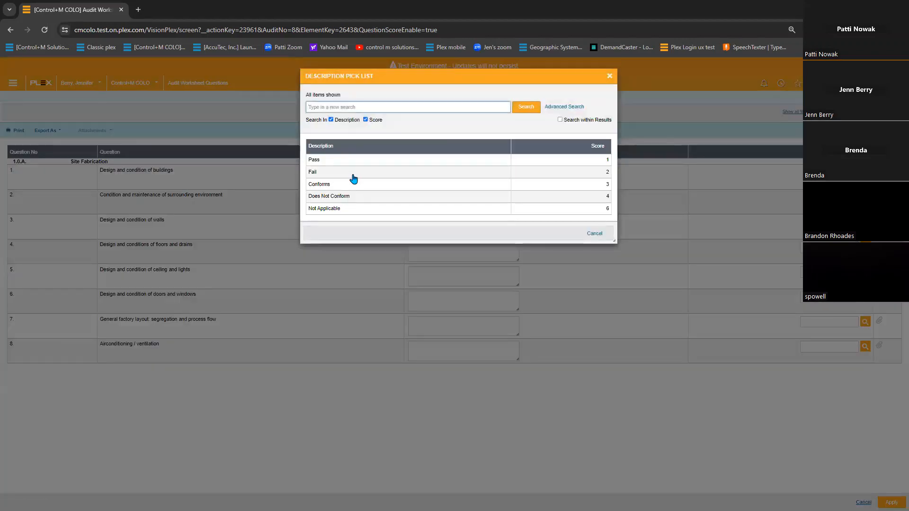
- Score questions 4 and 5, on floors and drains and on ceiling and lights, as Fail
{"action": "left_click", "coordinate": [354, 179]}
{"action": "left_click", "coordinate": [865, 174]}
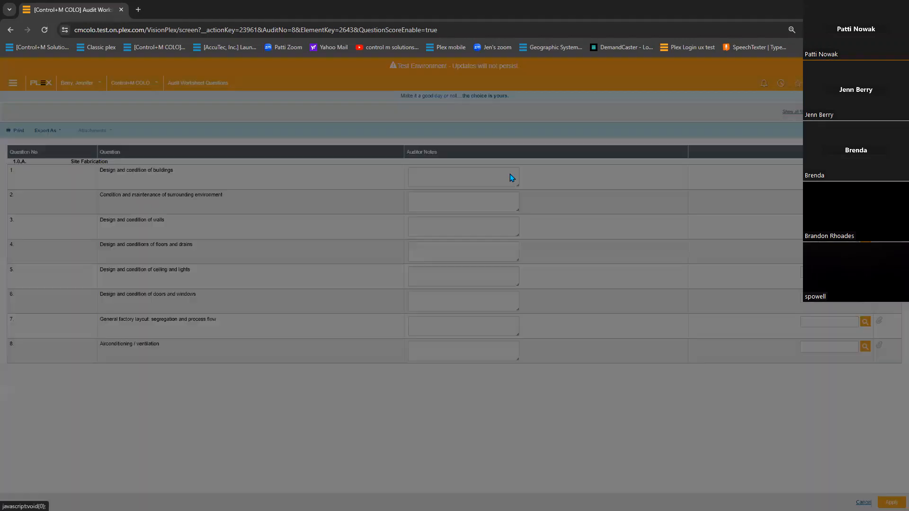
{"action": "left_click", "coordinate": [374, 180]}
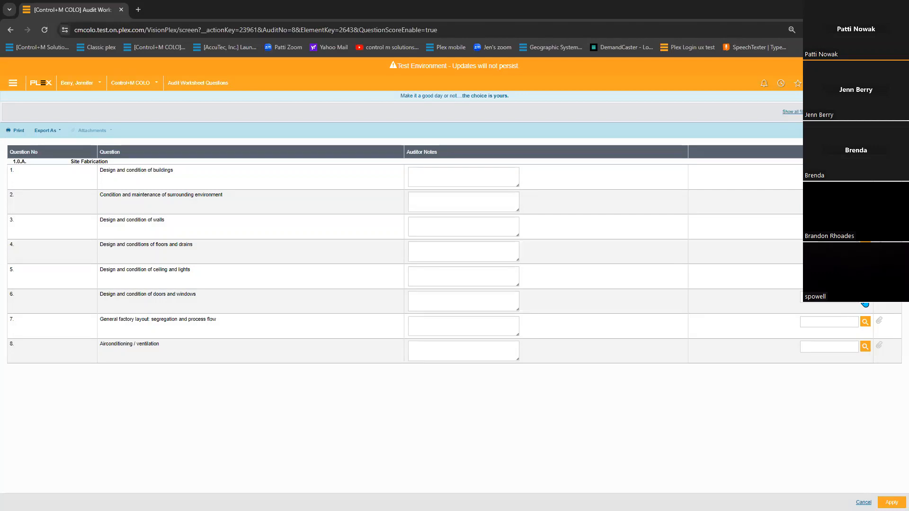
{"action": "left_click", "coordinate": [864, 301]}
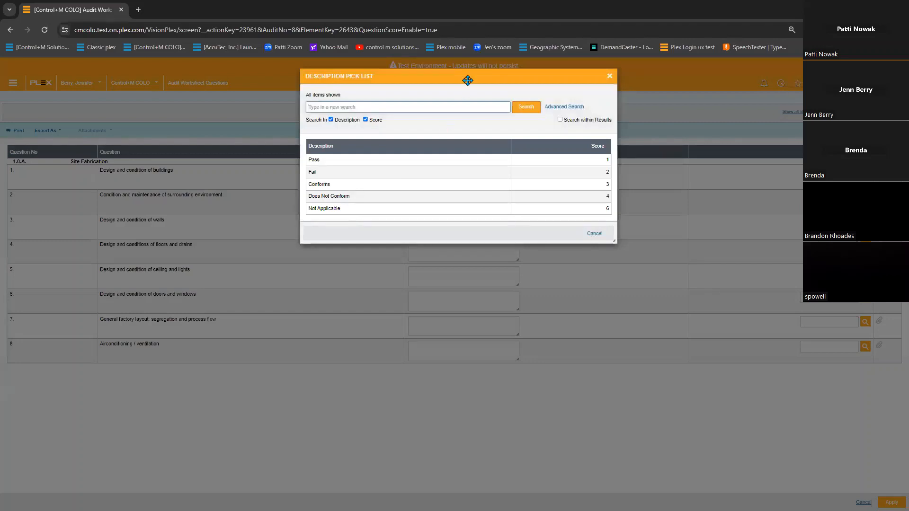
{"action": "left_click", "coordinate": [326, 185]}
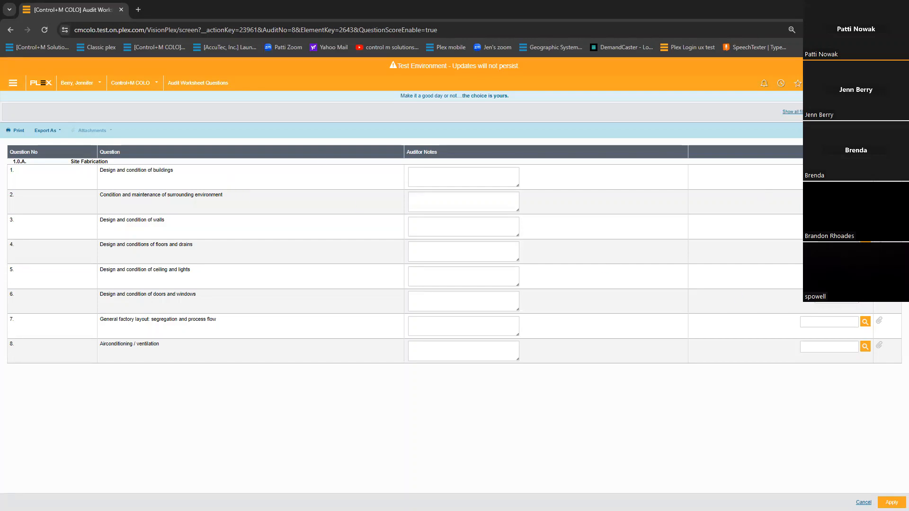
- Score questions 6 to 8, on doors and windows, factory layout and air conditioning, as Pass
{"action": "left_click", "coordinate": [865, 299]}
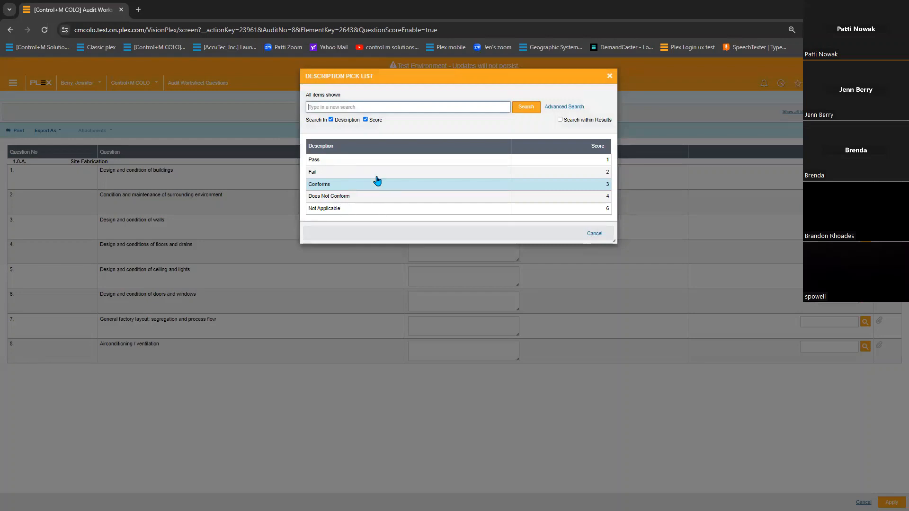
{"action": "left_click", "coordinate": [345, 166]}
{"action": "left_click", "coordinate": [865, 323]}
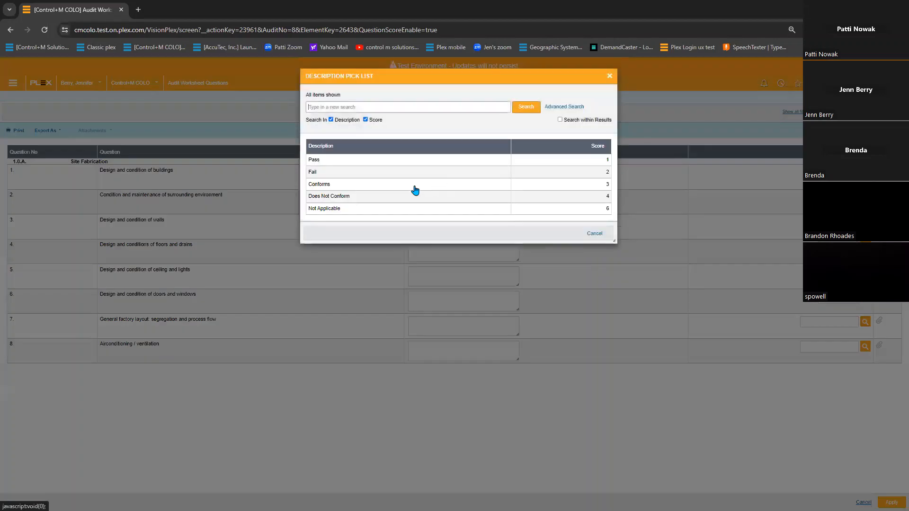
{"action": "left_click", "coordinate": [333, 166]}
{"action": "left_click", "coordinate": [865, 347]}
{"action": "left_click", "coordinate": [339, 165]}
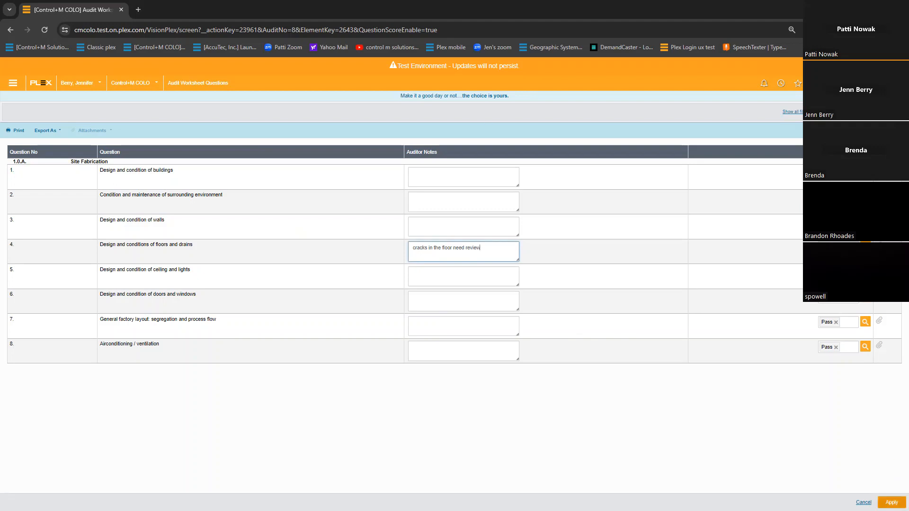
- Add the auditor note "cracks in the floor need review" to question 4, save the answers and return to the worksheet detail
{"action": "left_click", "coordinate": [890, 503]}
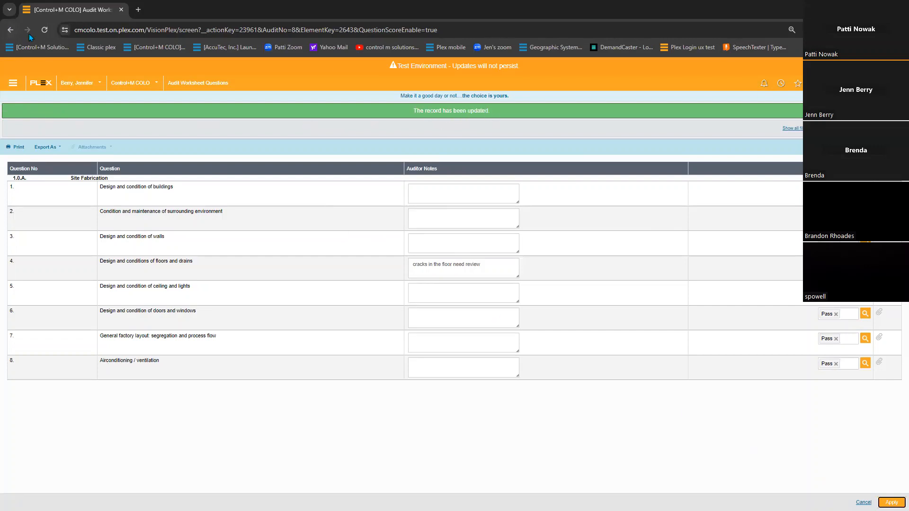
{"action": "left_click", "coordinate": [11, 31]}
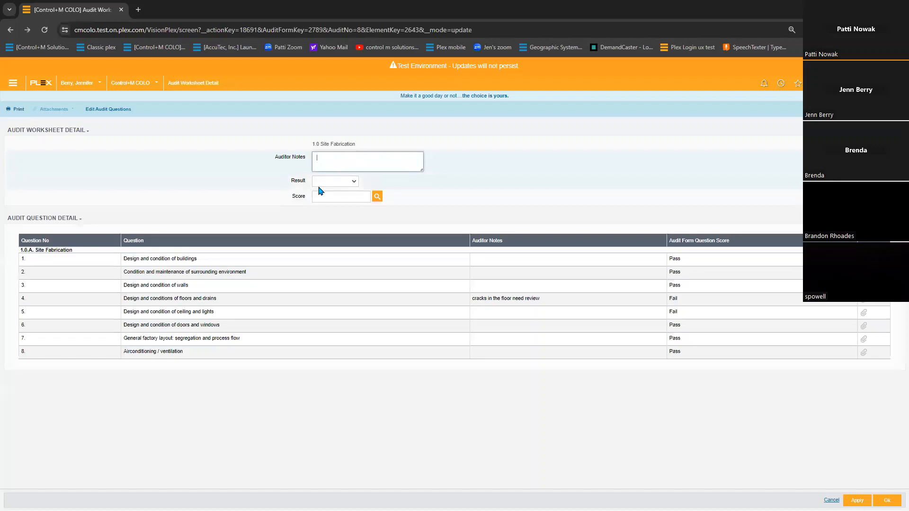
- Give the Site Fabrication worksheet the result Review and a score of 2, and save it
{"action": "left_click", "coordinate": [355, 183]}
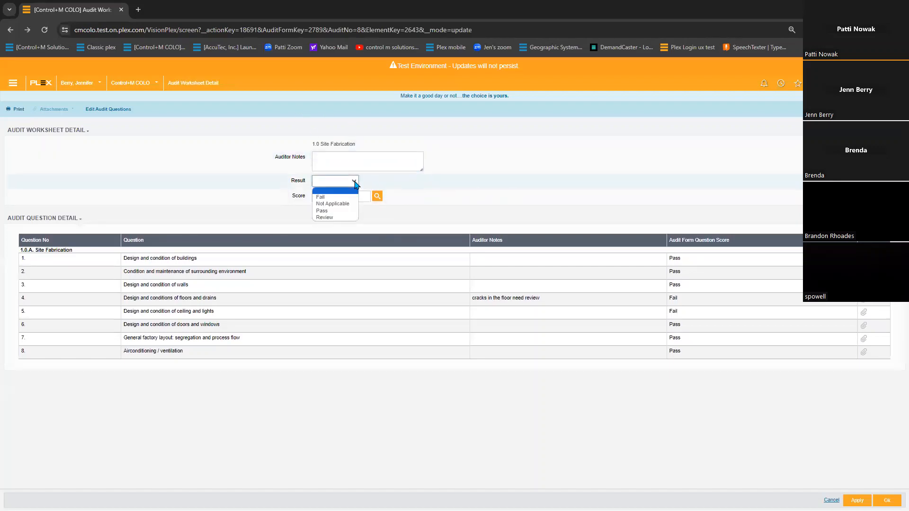
{"action": "left_click", "coordinate": [322, 197]}
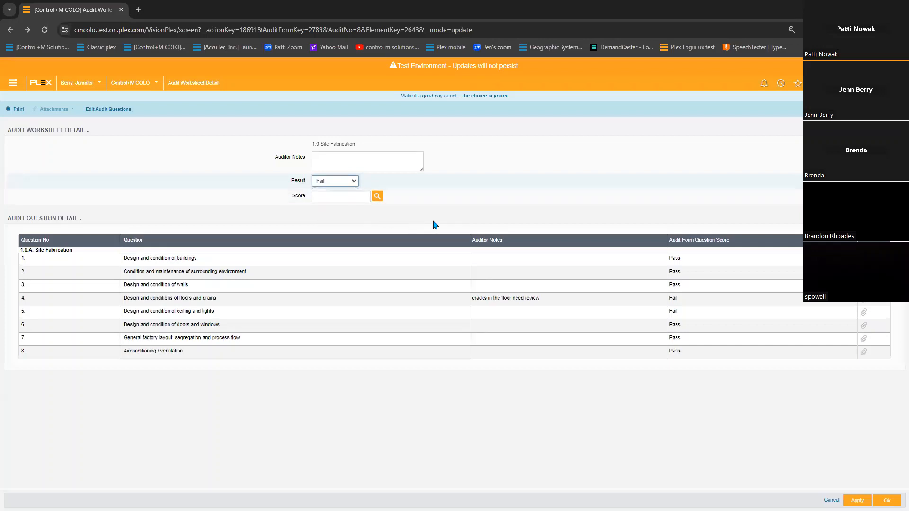
{"action": "left_click", "coordinate": [377, 196]}
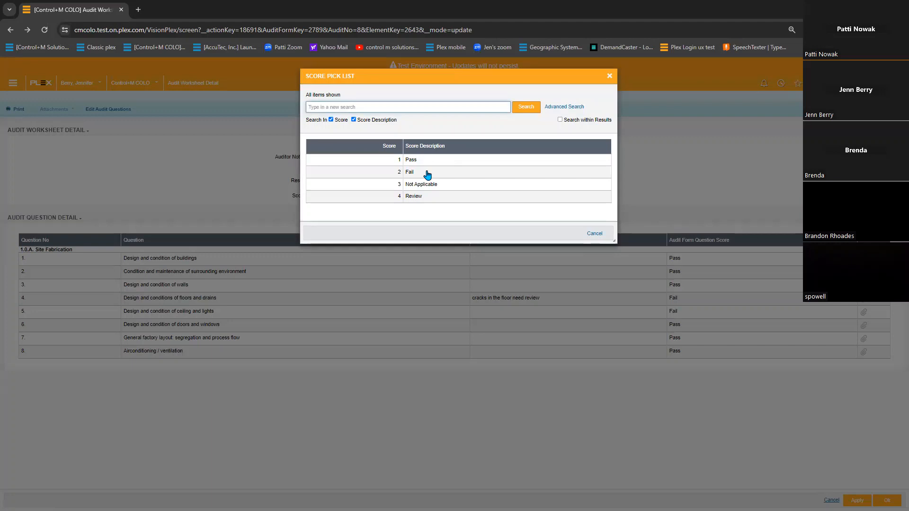
{"action": "left_click", "coordinate": [427, 173]}
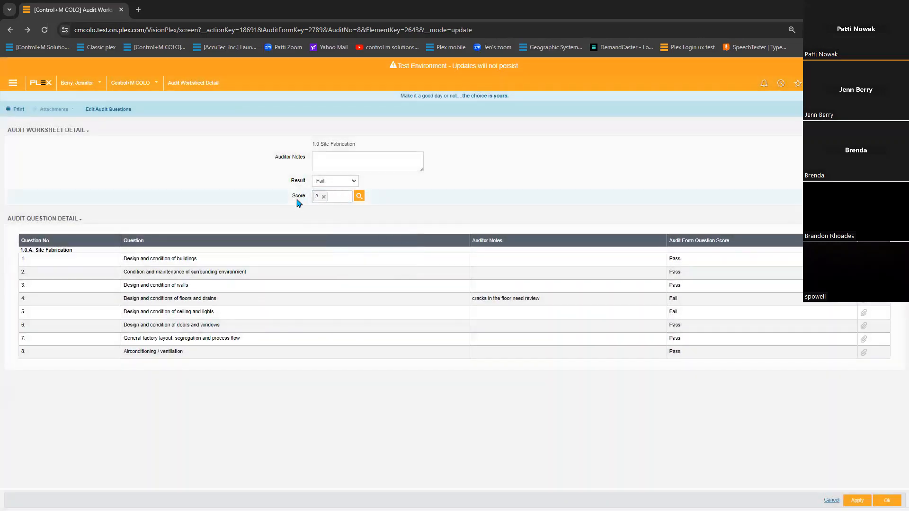
{"action": "left_click", "coordinate": [335, 181]}
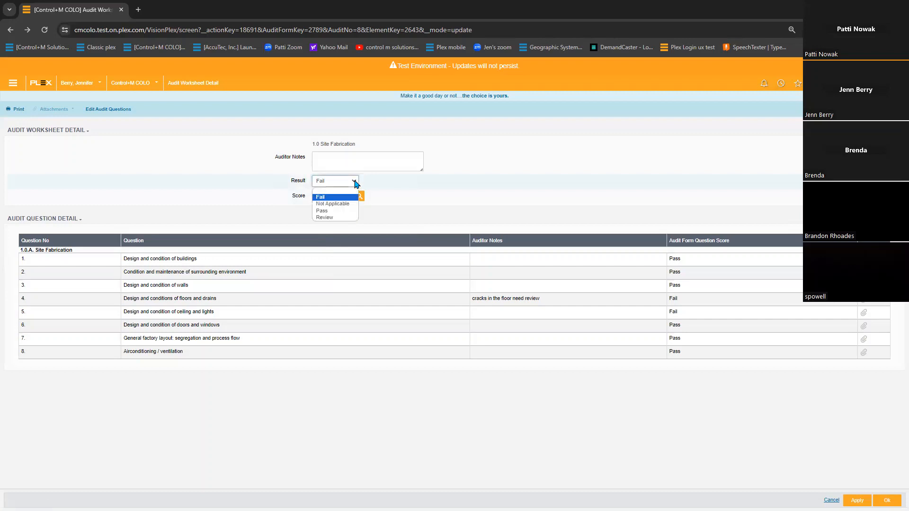
{"action": "left_click", "coordinate": [334, 220]}
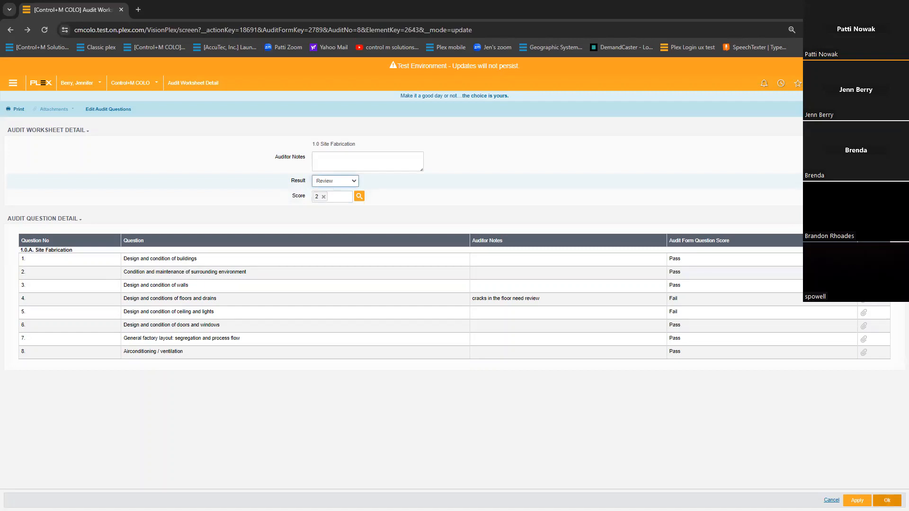
{"action": "left_click", "coordinate": [887, 501]}
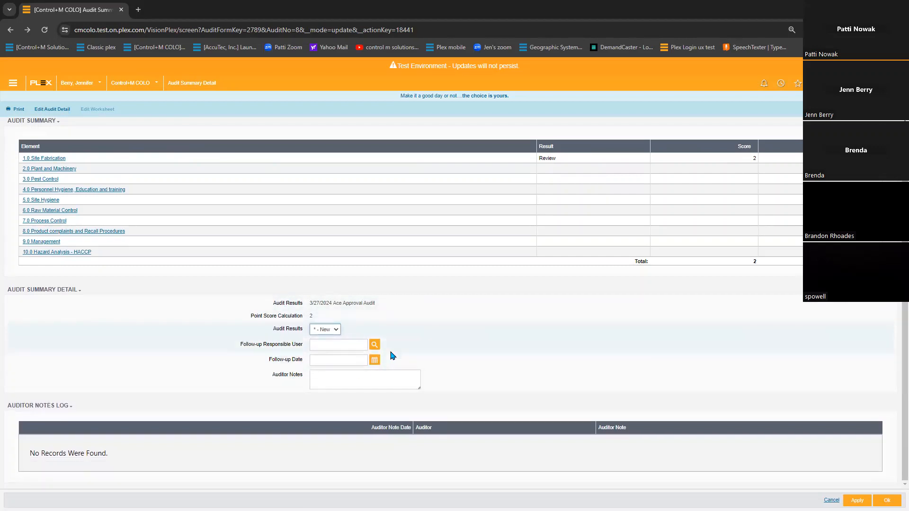
- Set the overall audit result to Review and assign the lead auditor as the follow-up responsible user
{"action": "left_click", "coordinate": [335, 330]}
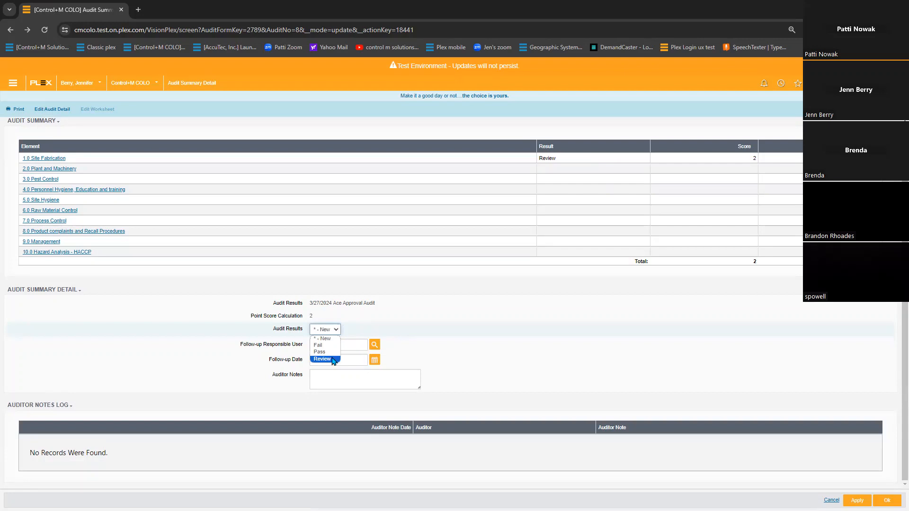
{"action": "left_click", "coordinate": [466, 285]}
{"action": "left_click", "coordinate": [332, 330]}
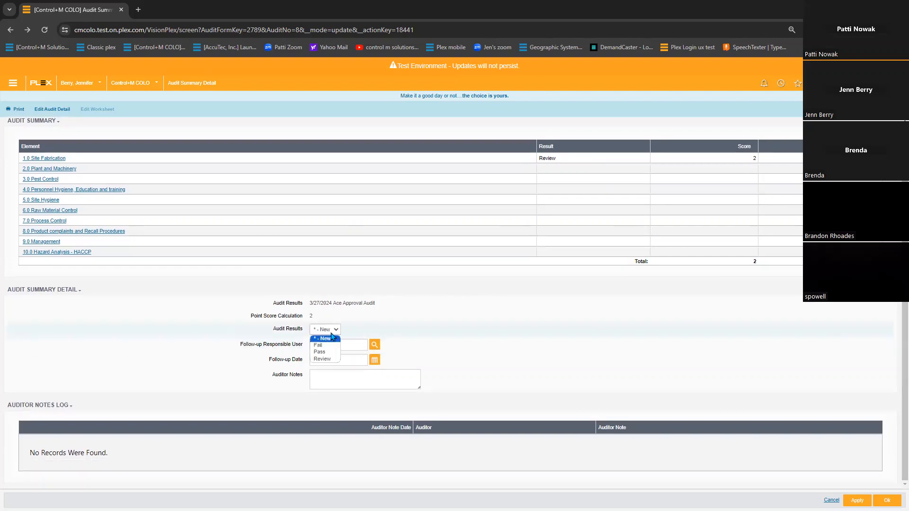
{"action": "left_click", "coordinate": [322, 359]}
{"action": "left_click", "coordinate": [375, 347]}
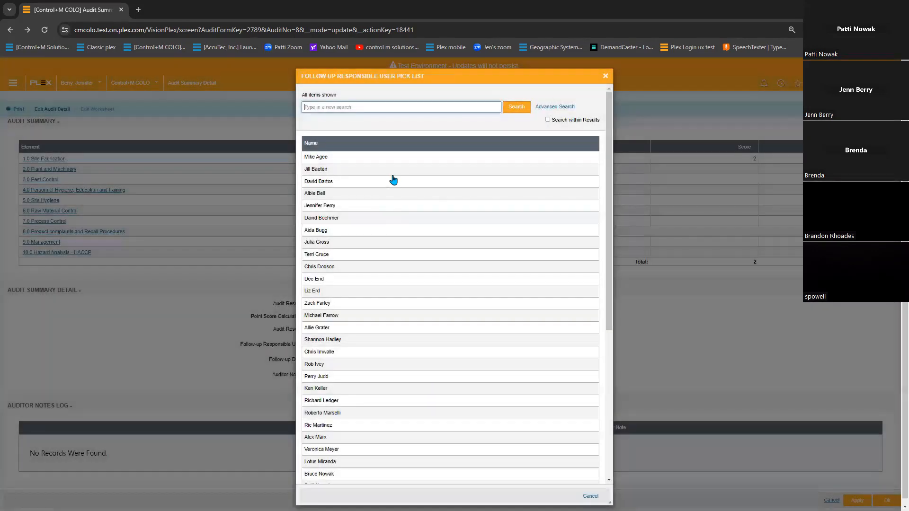
{"action": "left_click", "coordinate": [331, 205]}
- Set the follow-up date to 5/17/2024, leave the auditor notes blank and save the audit summary
{"action": "left_click", "coordinate": [316, 363]}
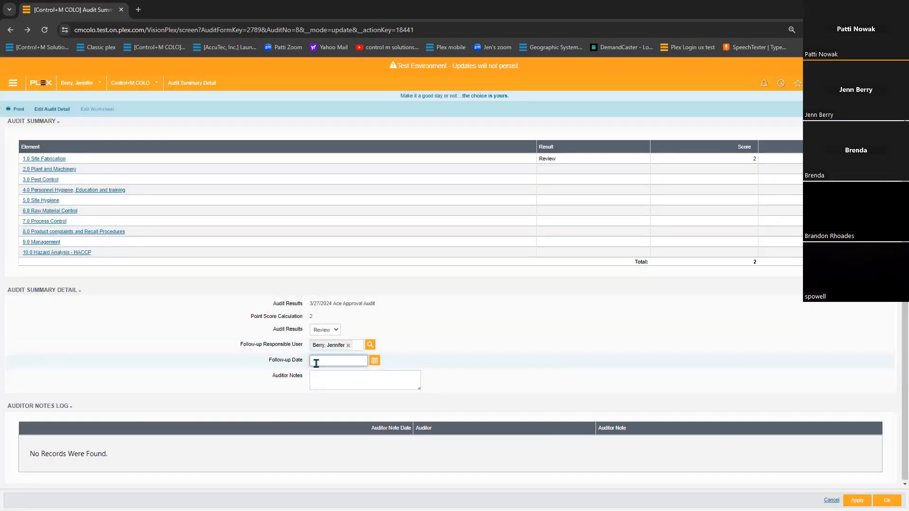
{"action": "left_click", "coordinate": [375, 362]}
{"action": "left_click", "coordinate": [393, 373]}
{"action": "left_click", "coordinate": [393, 373]}
{"action": "left_click", "coordinate": [383, 409]}
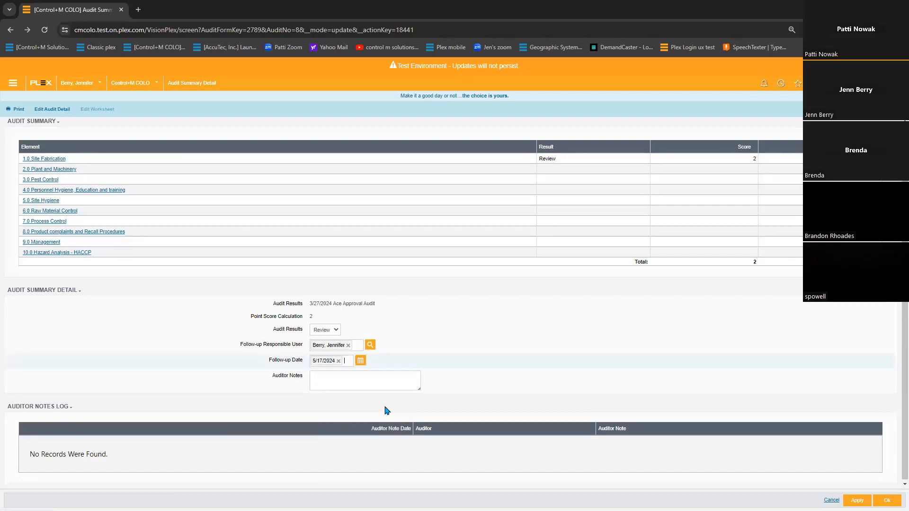
{"action": "left_click", "coordinate": [322, 377]}
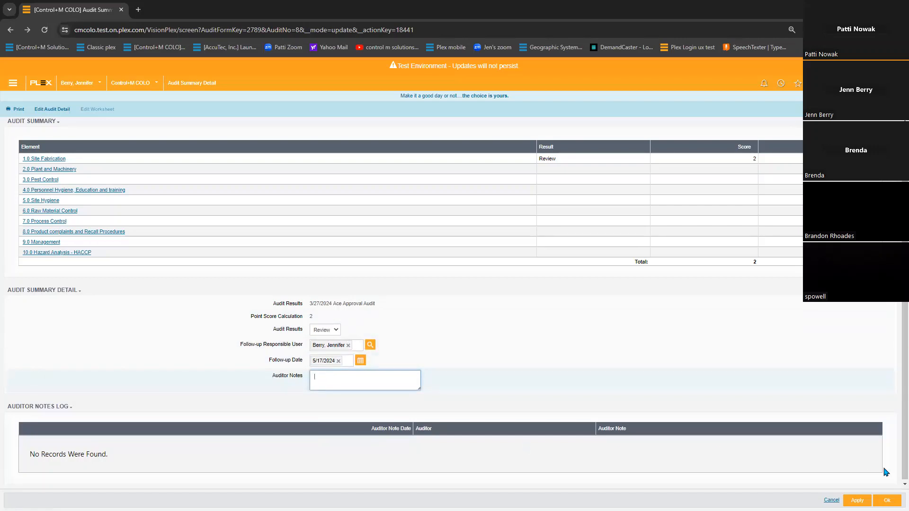
{"action": "left_click", "coordinate": [887, 501]}
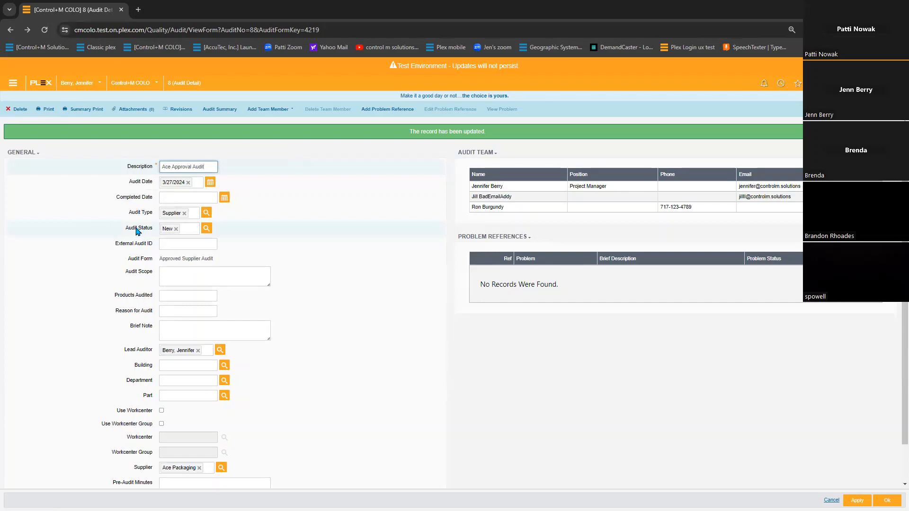
- Set the audit status to Pending Review, save the audit record and reopen its audit summary
{"action": "left_click", "coordinate": [207, 228]}
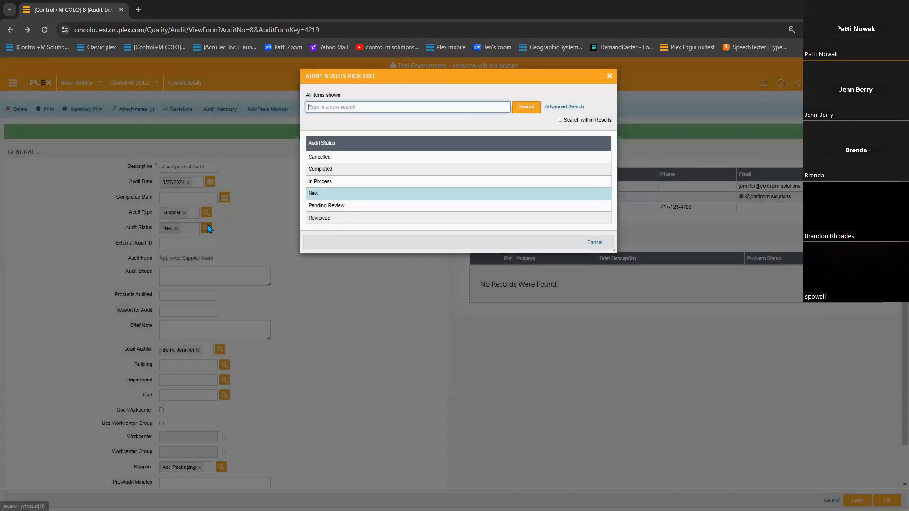
{"action": "left_click", "coordinate": [336, 206]}
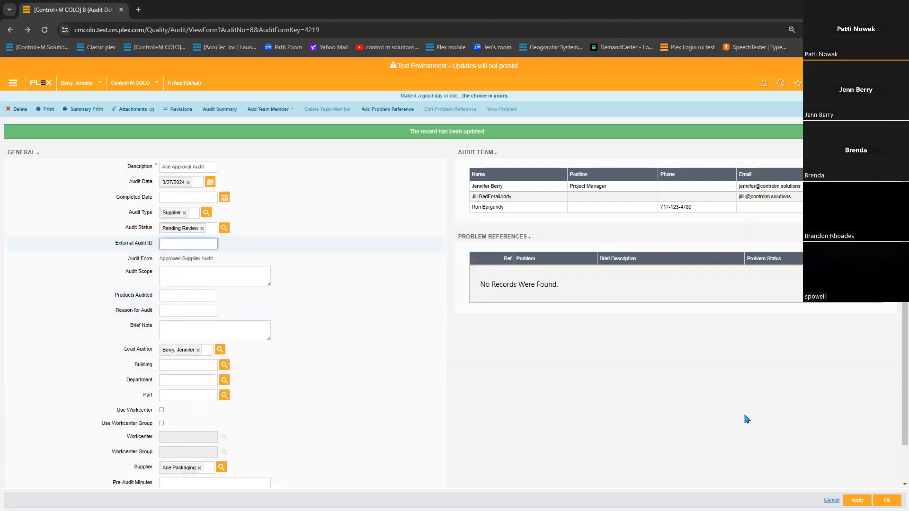
{"action": "left_click", "coordinate": [857, 500]}
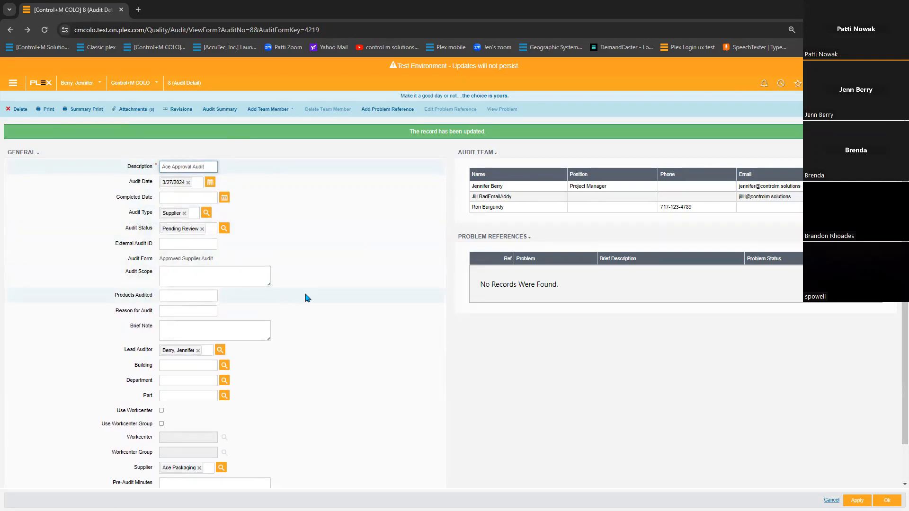
{"action": "left_click", "coordinate": [215, 109]}
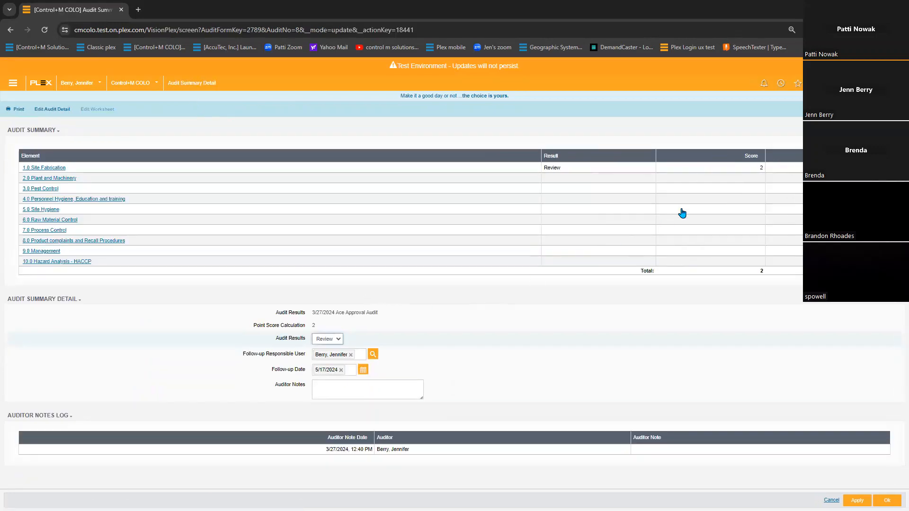
- Open the Site Fabrication worksheet's questions for editing and score the ceiling and lights question as Pass
{"action": "left_click", "coordinate": [34, 168]}
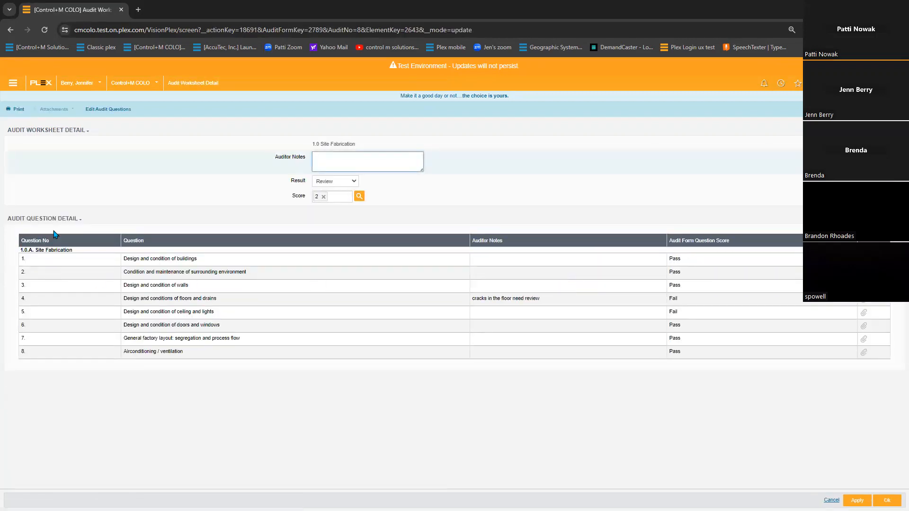
{"action": "left_click", "coordinate": [108, 109]}
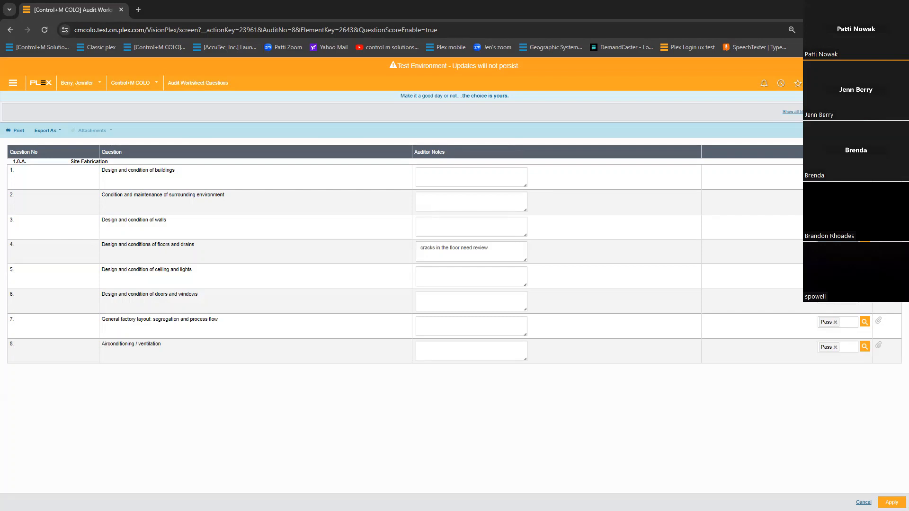
{"action": "key", "text": "Return"}
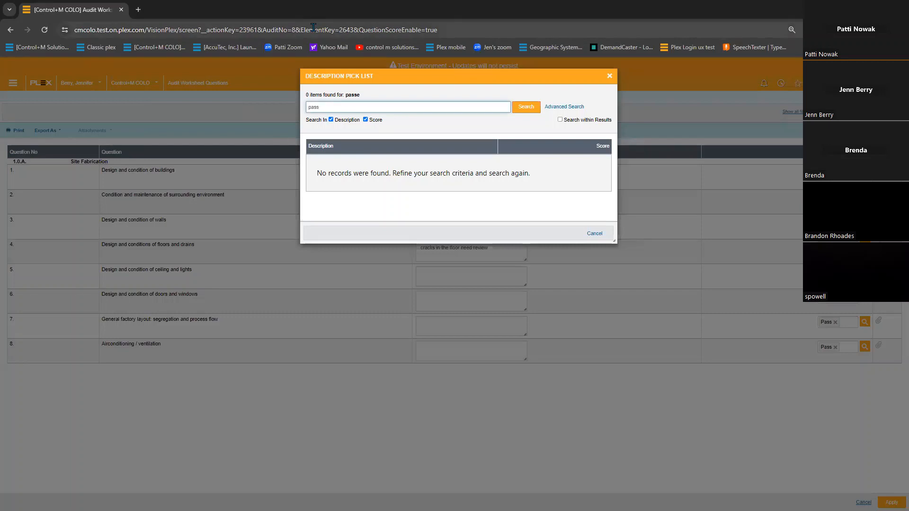
{"action": "key", "text": "Return"}
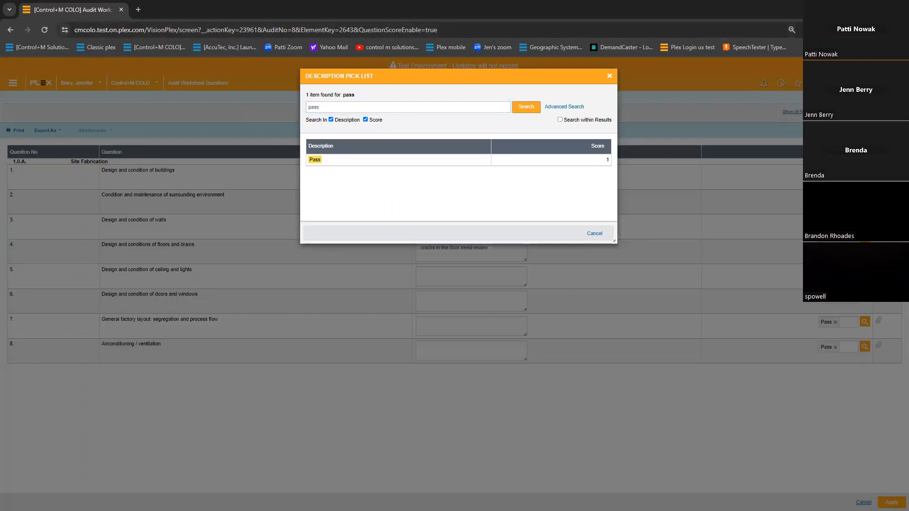
{"action": "left_click", "coordinate": [362, 161]}
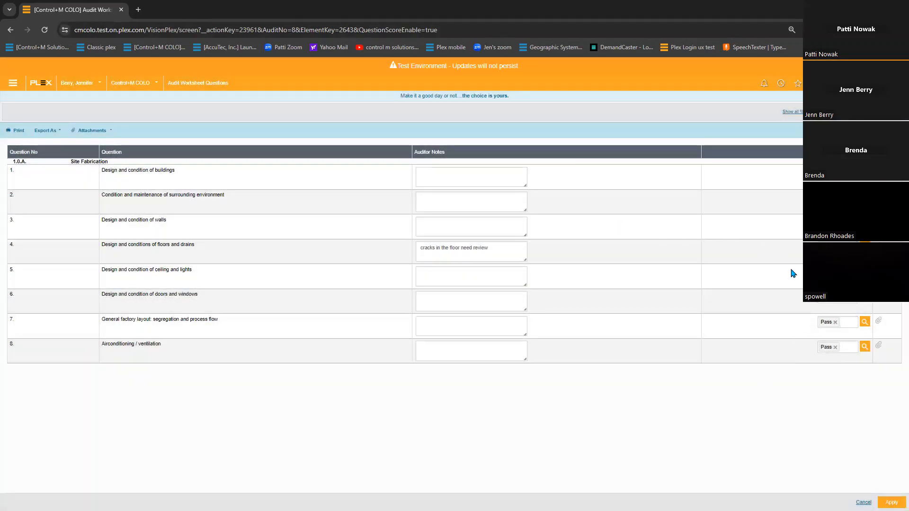
- Extend the floors and drains note with "reviewed fix floors", score that question as Pass and save the worksheet questions
{"action": "left_click", "coordinate": [505, 246]}
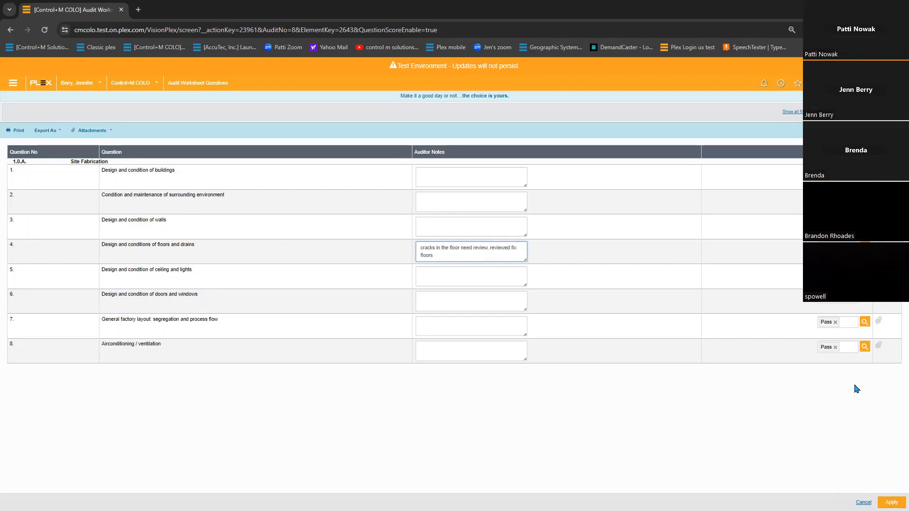
{"action": "left_click", "coordinate": [865, 248]}
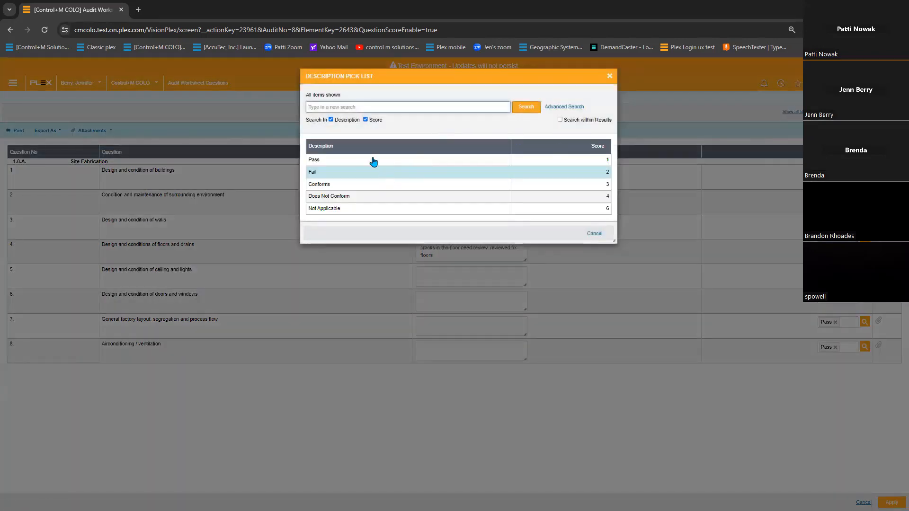
{"action": "left_click", "coordinate": [371, 158]}
{"action": "left_click", "coordinate": [891, 502]}
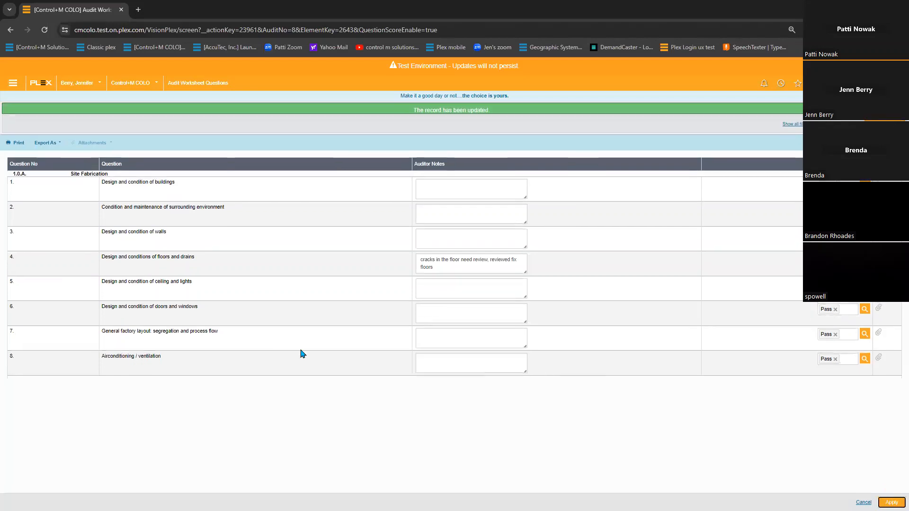
- Return to the Site Fabrication worksheet, set its result to Pass and its score to 1, and save it
{"action": "left_click", "coordinate": [10, 31]}
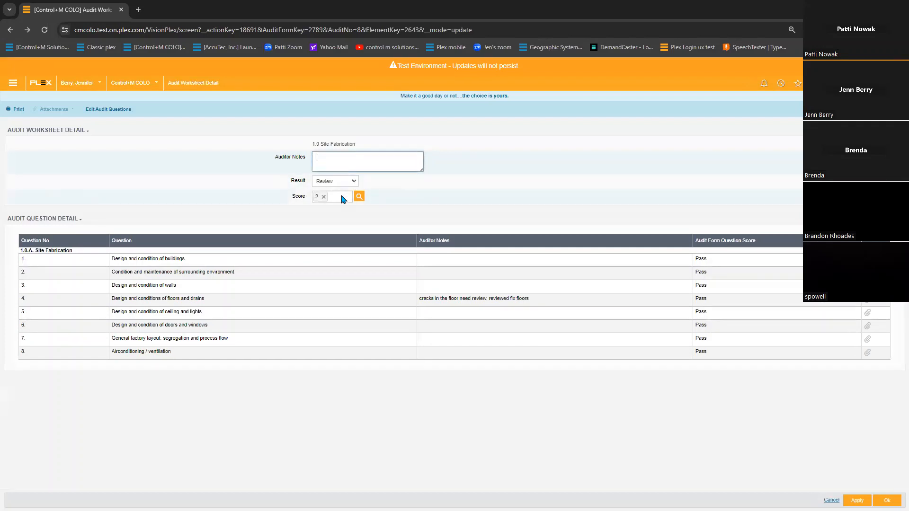
{"action": "left_click", "coordinate": [356, 184]}
{"action": "left_click", "coordinate": [353, 209]}
{"action": "left_click", "coordinate": [358, 196]}
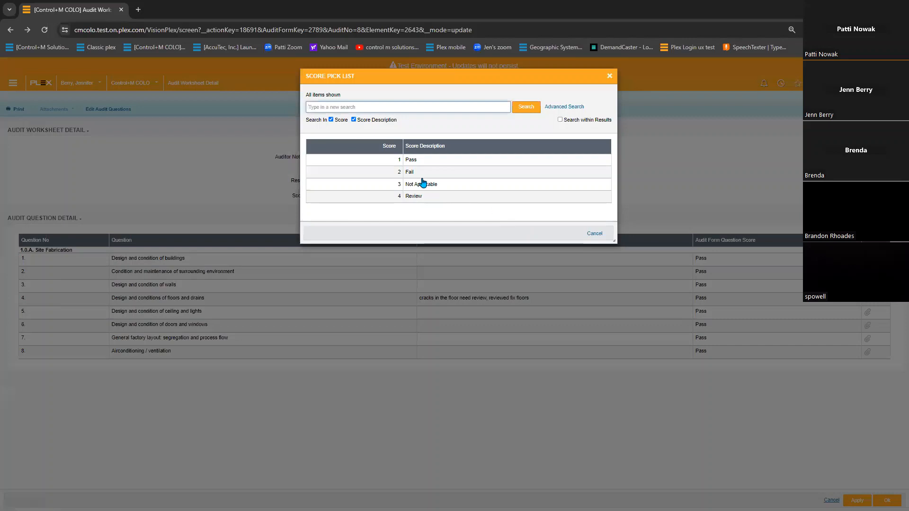
{"action": "left_click", "coordinate": [418, 161]}
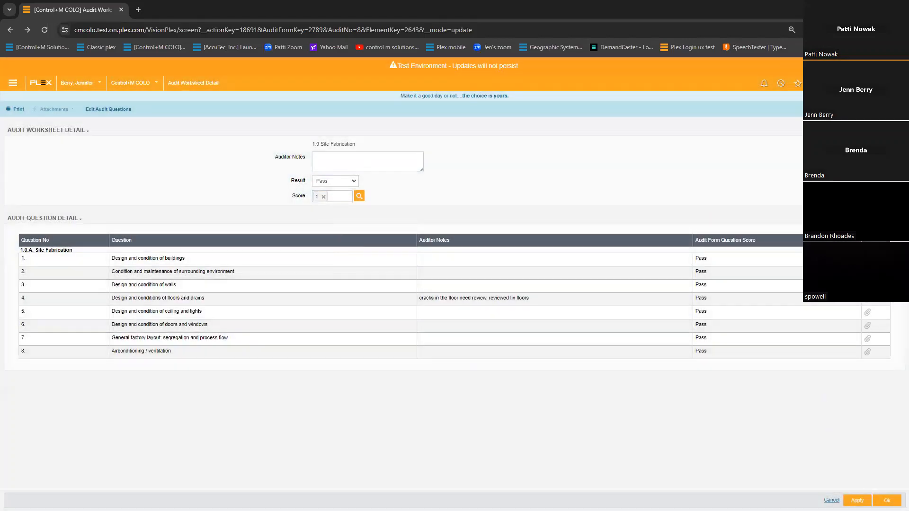
{"action": "left_click", "coordinate": [887, 500]}
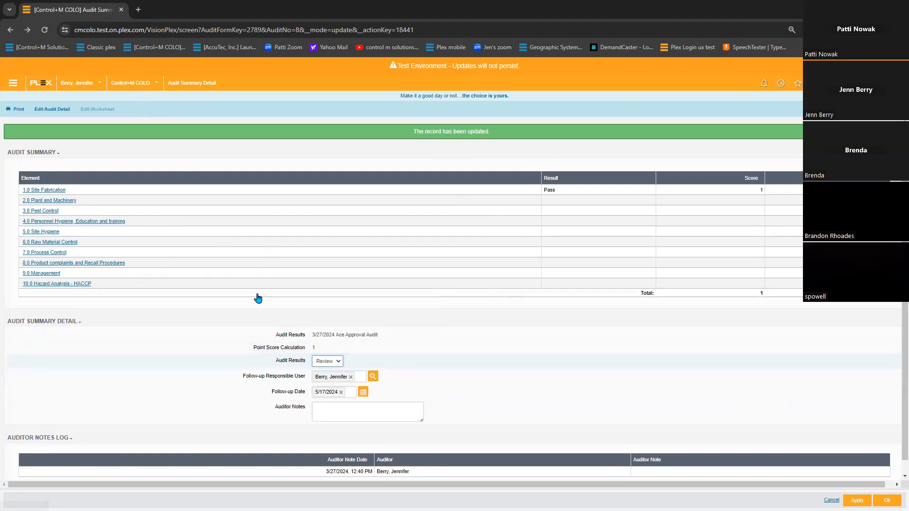
- Set the overall audit result to Pass and save the audit summary
{"action": "scroll", "coordinate": [189, 363], "scroll_direction": "down", "scroll_amount": 1}
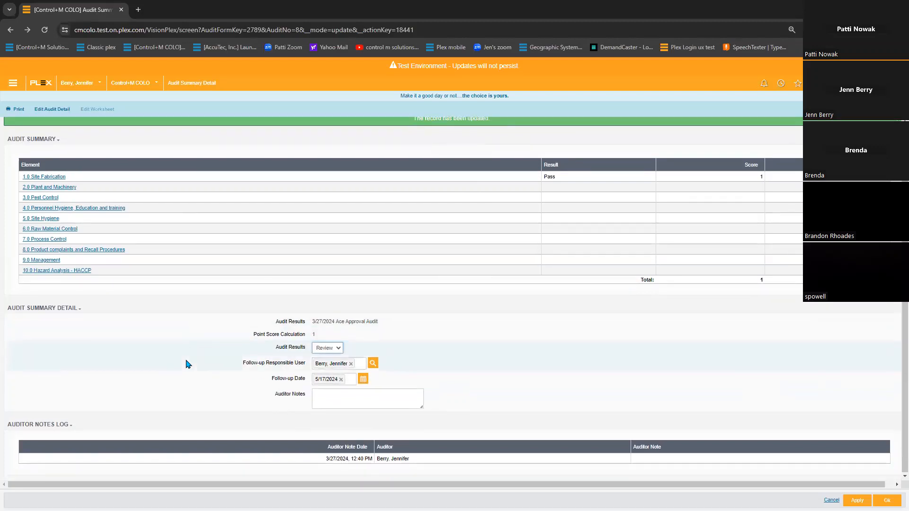
{"action": "left_click", "coordinate": [339, 349]}
{"action": "left_click", "coordinate": [324, 372]}
{"action": "left_click", "coordinate": [888, 501]}
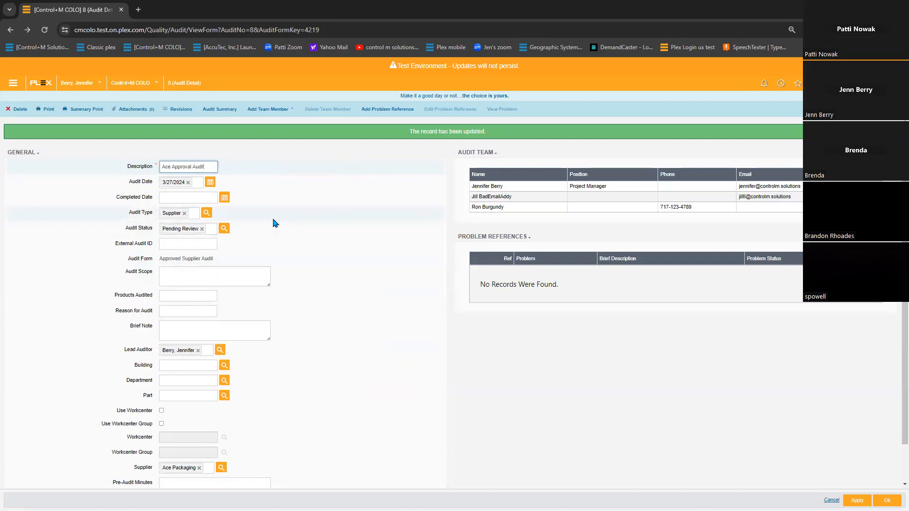
- Set the audit status to Completed and save the audit record
{"action": "left_click", "coordinate": [224, 228]}
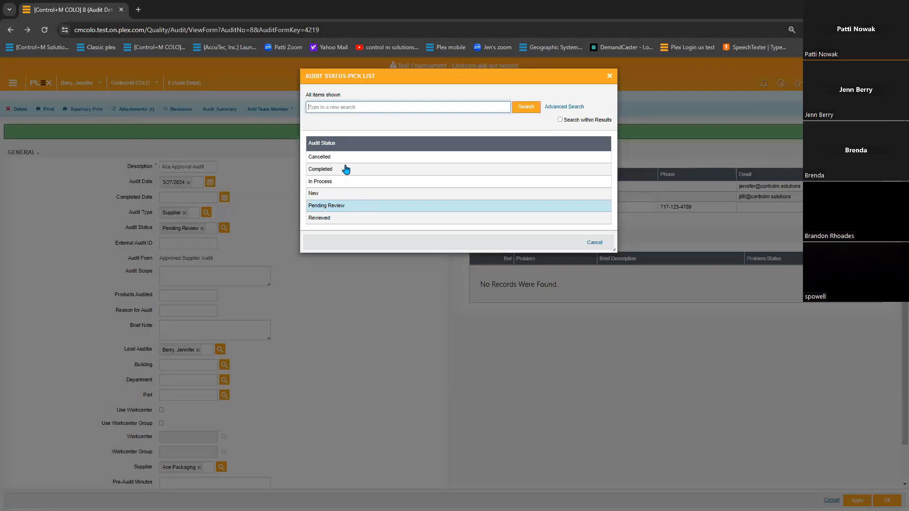
{"action": "left_click", "coordinate": [346, 170]}
{"action": "left_click", "coordinate": [856, 500]}
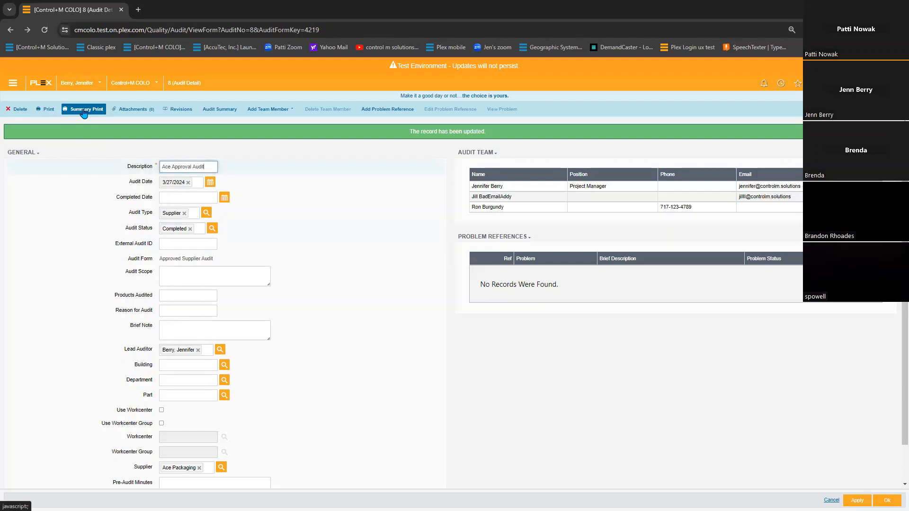
- Generate the audit's summary printout, examine its header, element results and Site Fabrication question scores, and close the preview
{"action": "left_click", "coordinate": [83, 111]}
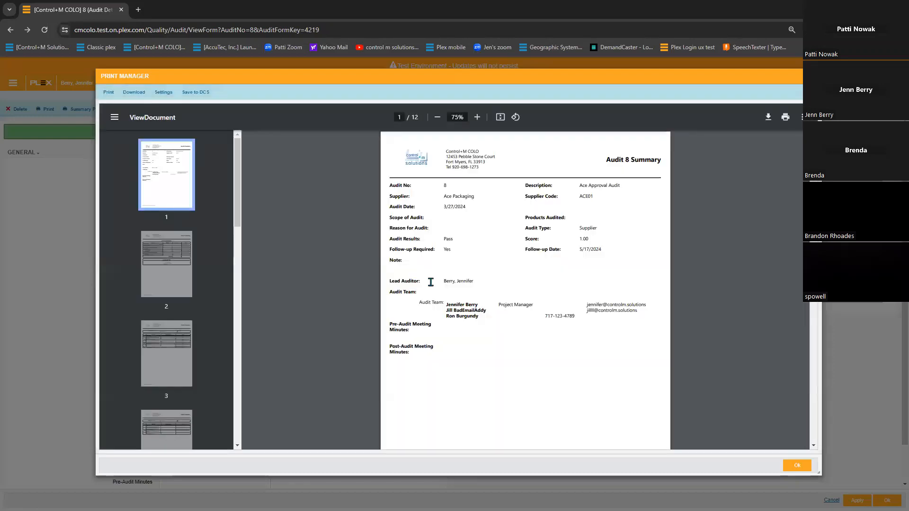
{"action": "scroll", "coordinate": [523, 367], "scroll_direction": "down", "scroll_amount": 4}
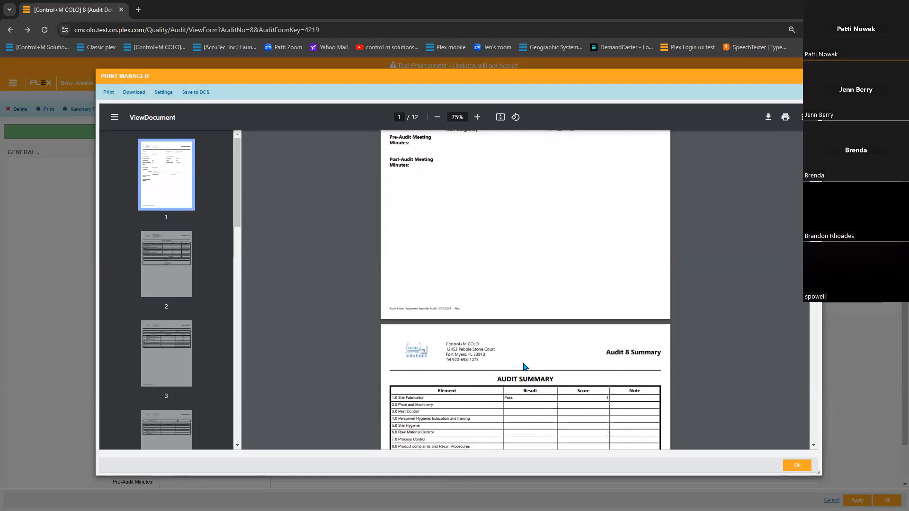
{"action": "scroll", "coordinate": [524, 369], "scroll_direction": "down", "scroll_amount": 1}
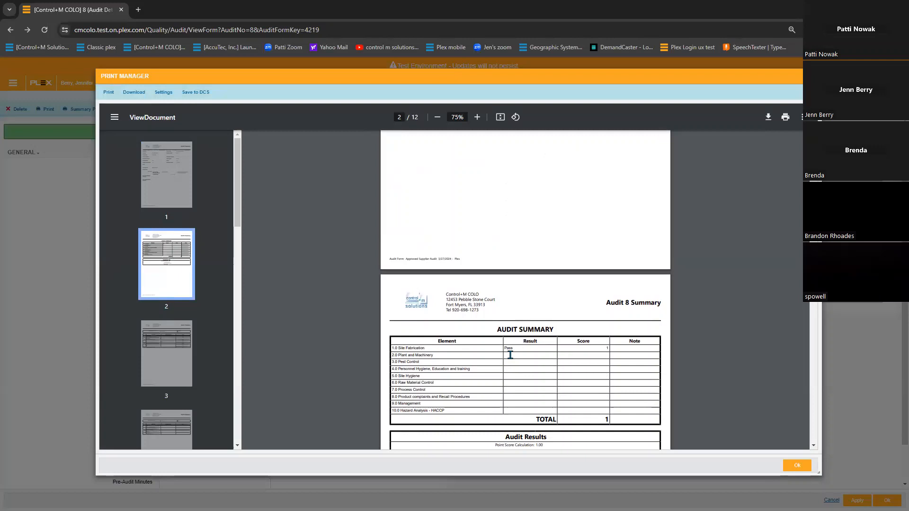
{"action": "left_click_drag", "start_coordinate": [516, 348], "coordinate": [503, 348]}
{"action": "left_click", "coordinate": [606, 349]}
{"action": "scroll", "coordinate": [578, 360], "scroll_direction": "down", "scroll_amount": 3}
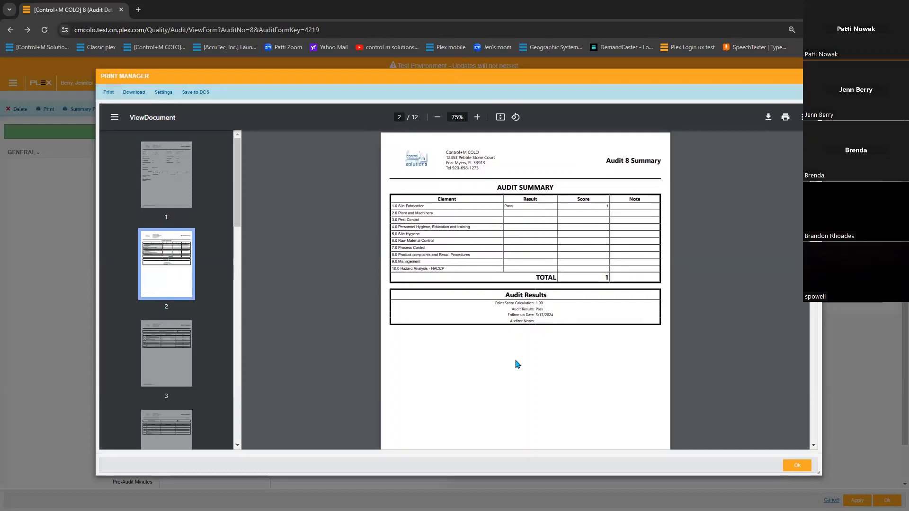
{"action": "scroll", "coordinate": [518, 363], "scroll_direction": "down", "scroll_amount": 6}
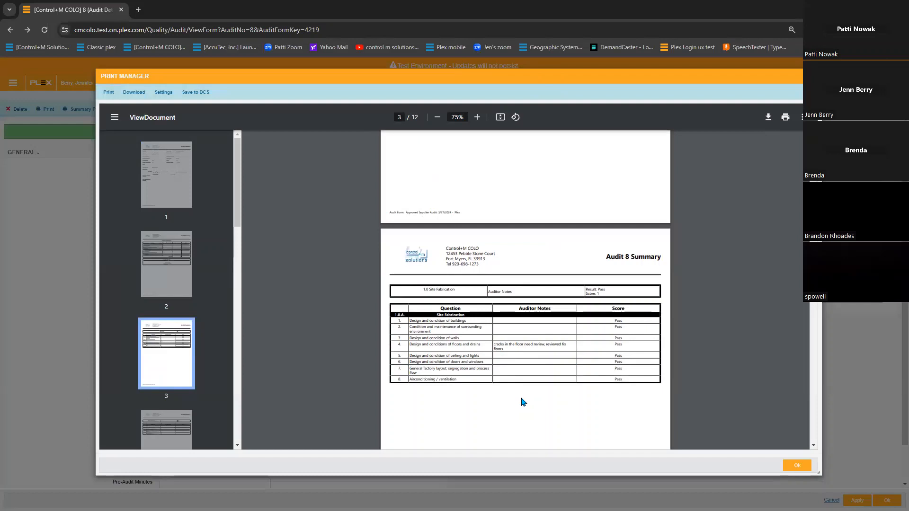
{"action": "left_click", "coordinate": [797, 466]}
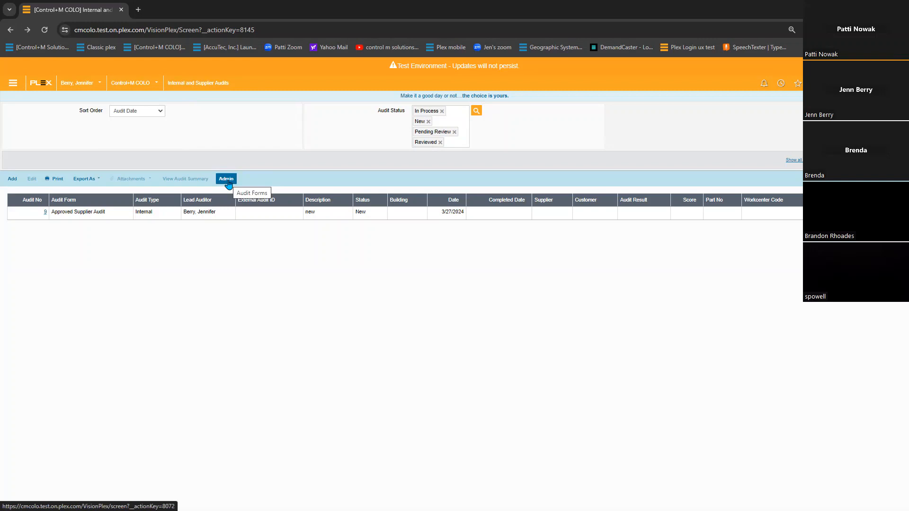
- Open the Approved Supplier Audit form from the audit forms administration
{"action": "left_click_drag", "start_coordinate": [167, 84], "coordinate": [232, 85]}
{"action": "left_click", "coordinate": [227, 178]}
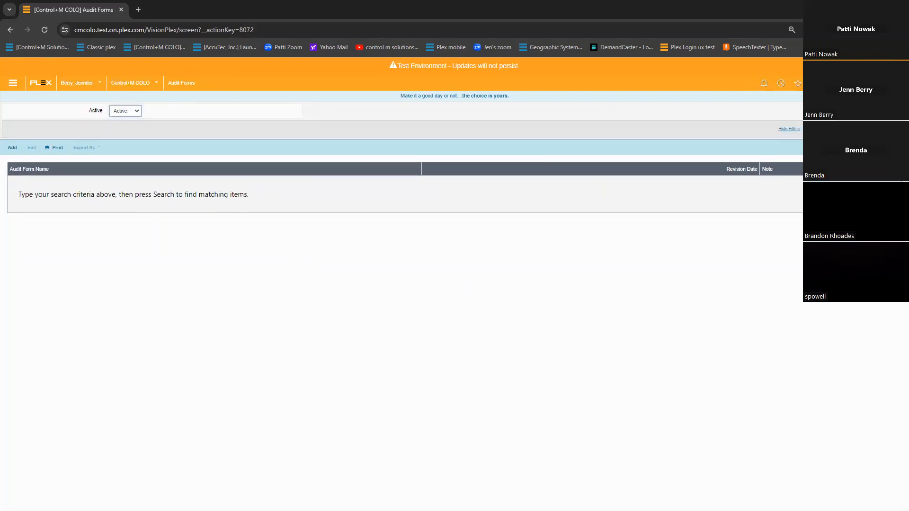
{"action": "left_click", "coordinate": [36, 182]}
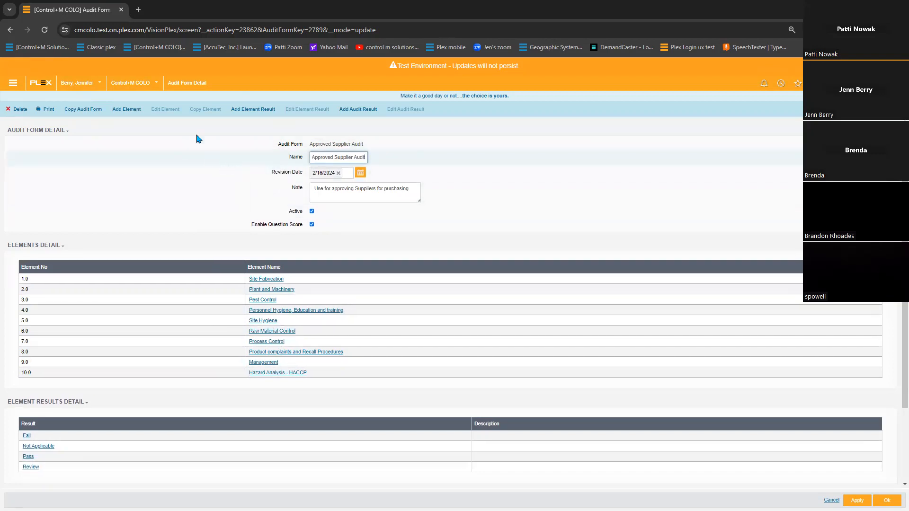
- View the blank entry forms for adding an element result and an audit result, returning to the audit form without adding anything
{"action": "left_click", "coordinate": [252, 109]}
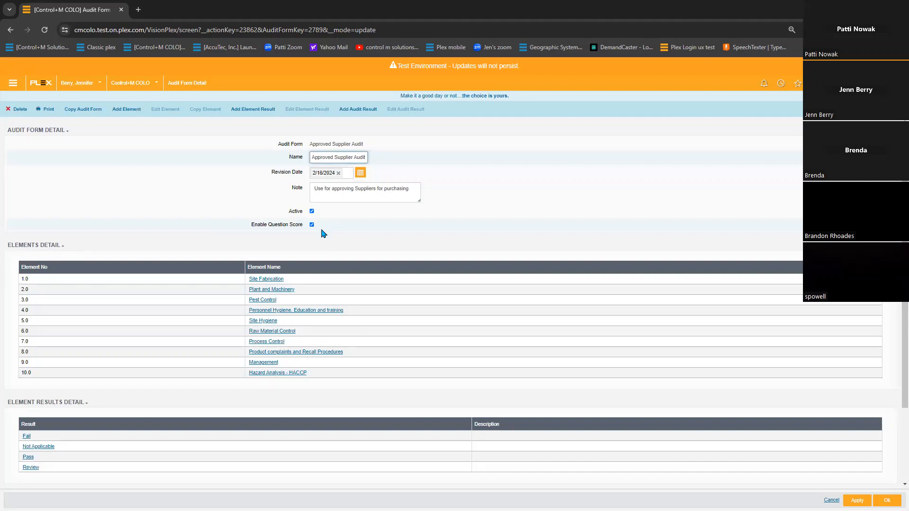
{"action": "left_click", "coordinate": [253, 110]}
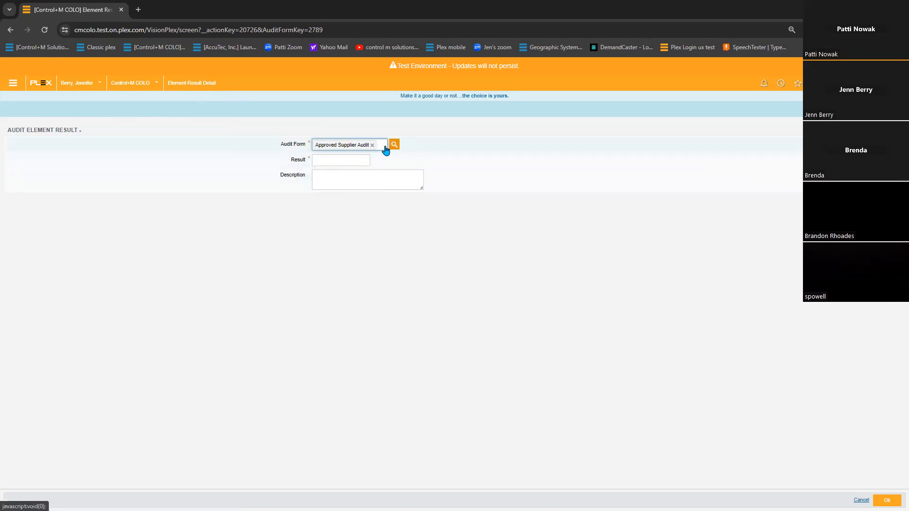
{"action": "left_click", "coordinate": [10, 31]}
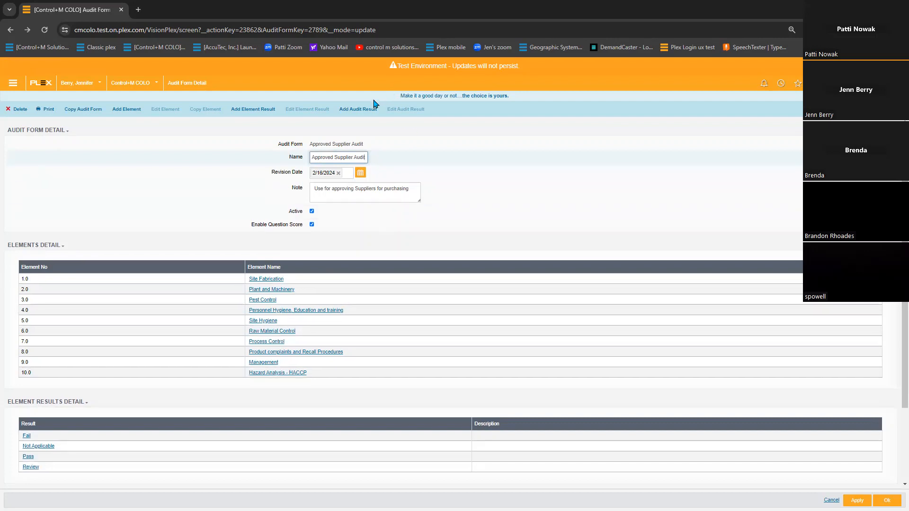
{"action": "left_click", "coordinate": [359, 110]}
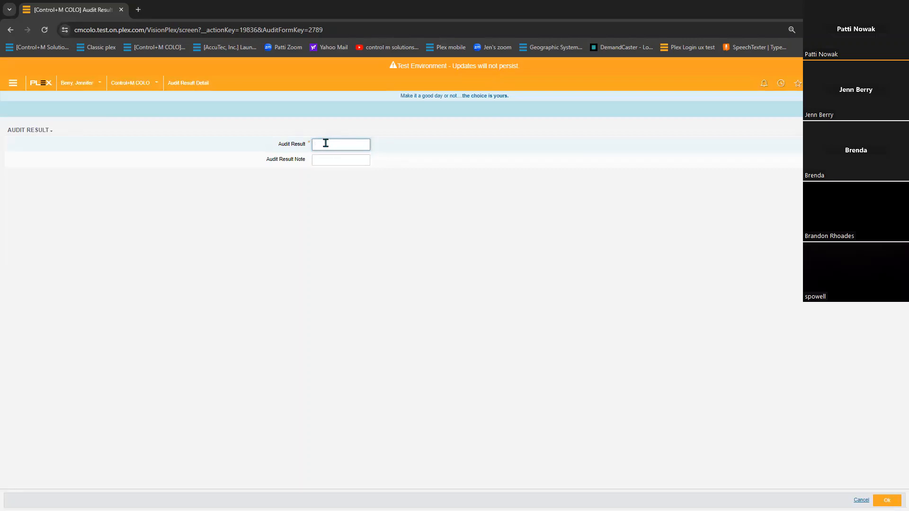
{"action": "left_click", "coordinate": [10, 32]}
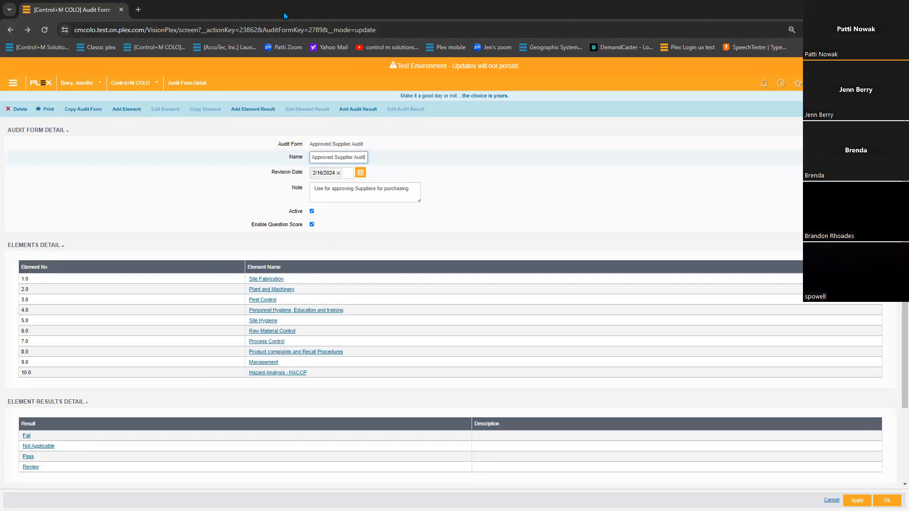
{"action": "left_click", "coordinate": [854, 7]}
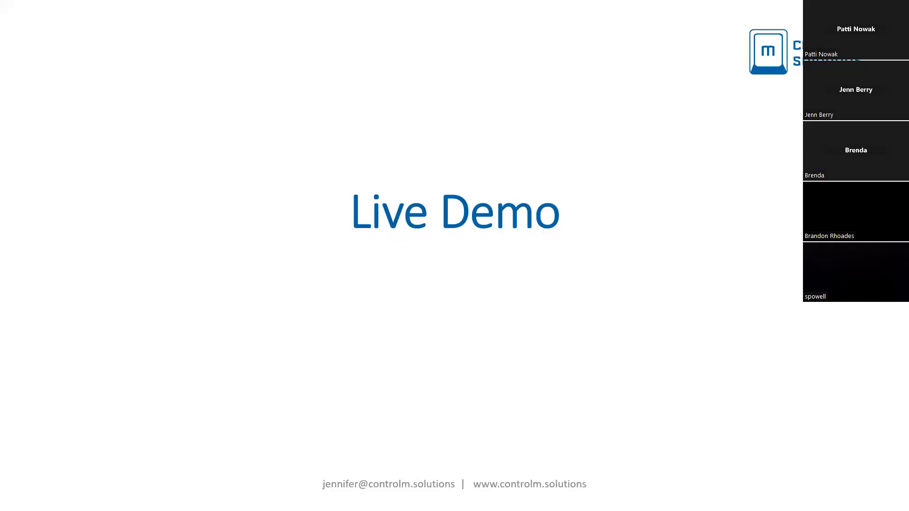
{"action": "key", "text": "Right"}
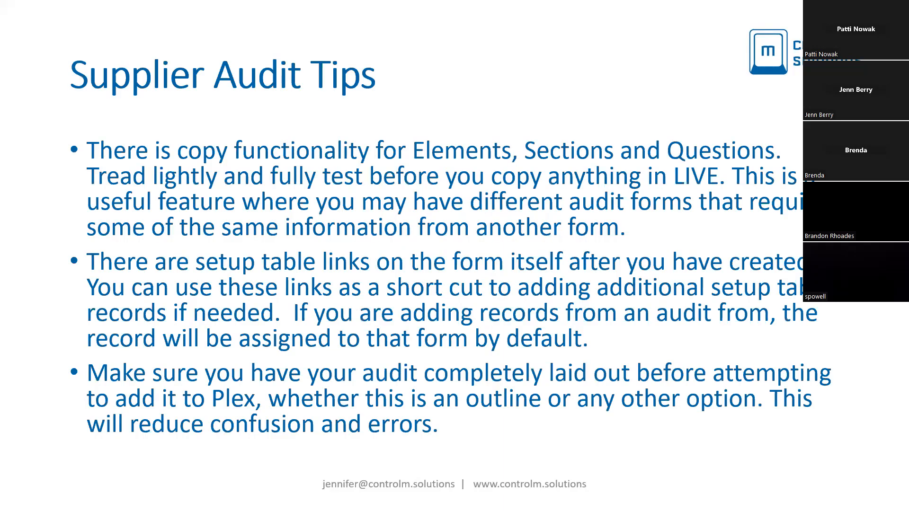